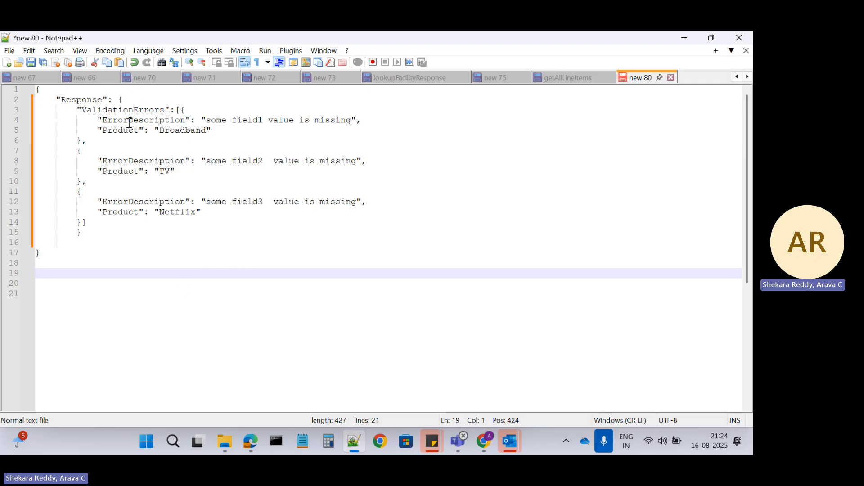
# Step: Replace the ValidationErrors JSON in the Notepad++ file new 80 with the formatted version copied from JSONLint
pyautogui.doubleClick(128, 113)
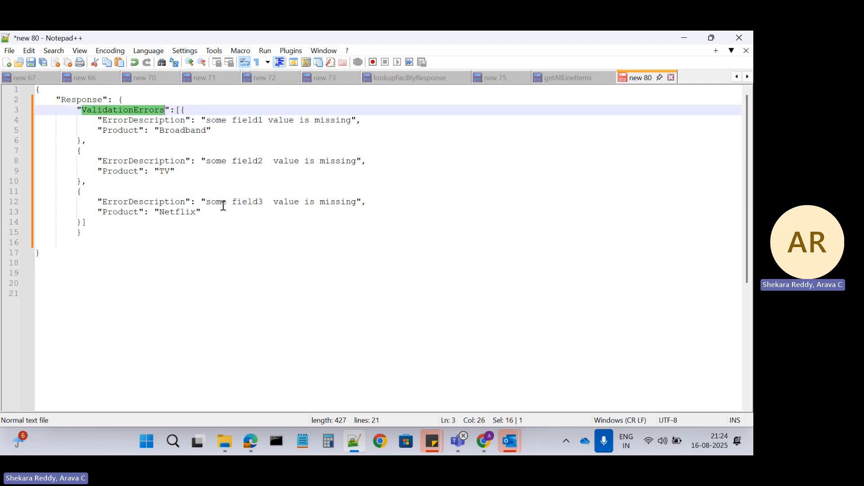
pyautogui.click(248, 447)
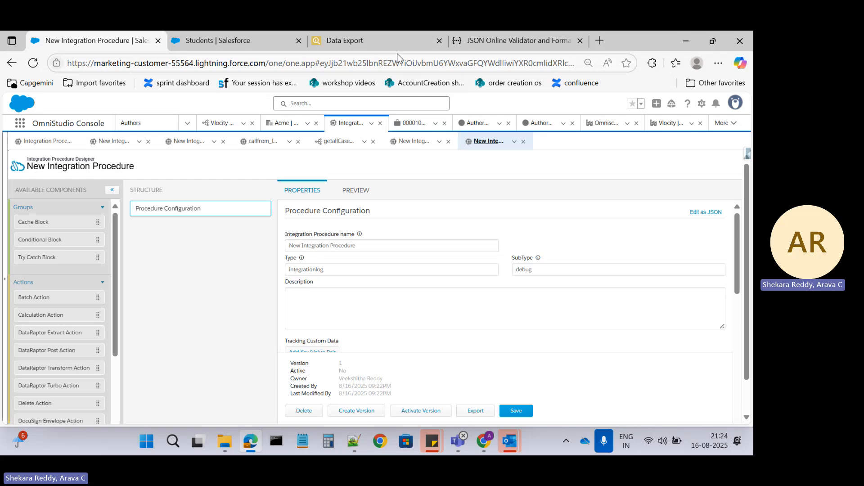
pyautogui.click(495, 40)
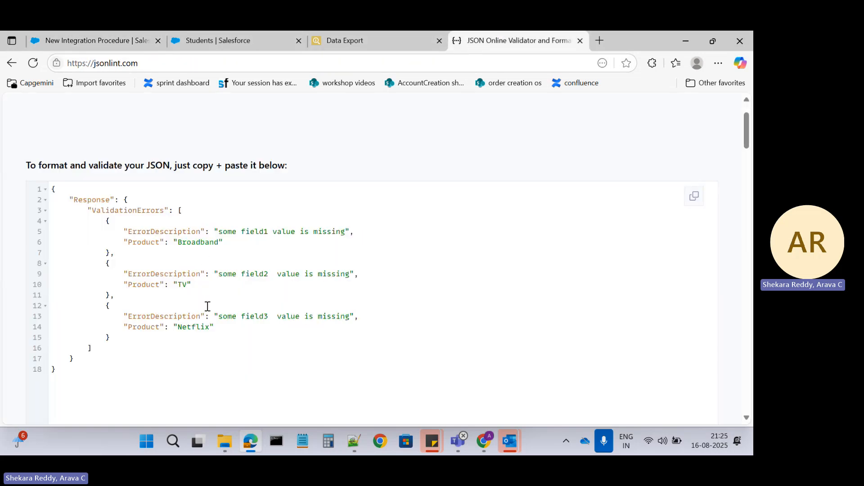
pyautogui.hotkey('ctrl', 'a')
pyautogui.hotkey('ctrl', 'c')
pyautogui.hotkey('alt', 'Tab')
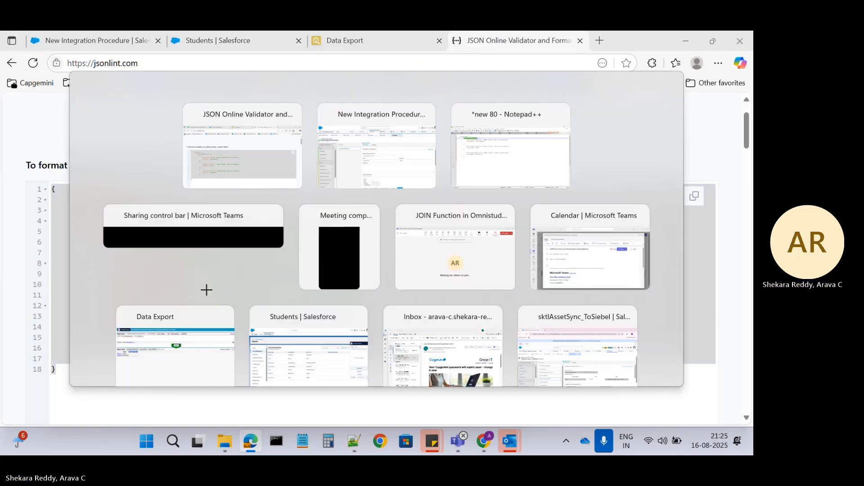
pyautogui.click(354, 442)
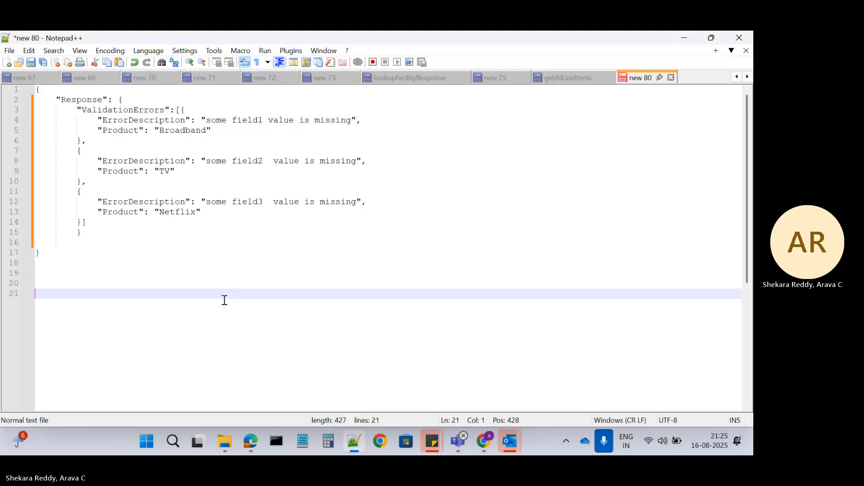
pyautogui.hotkey('ctrl', 'a')
pyautogui.hotkey('ctrl', 'v')
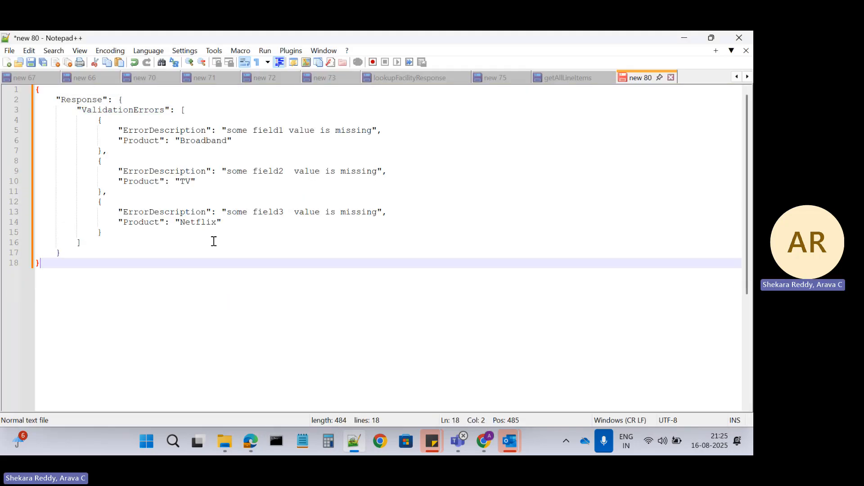
# Step: Examine the ValidationErrors array and the ErrorDescription key in each of its objects
pyautogui.doubleClick(121, 111)
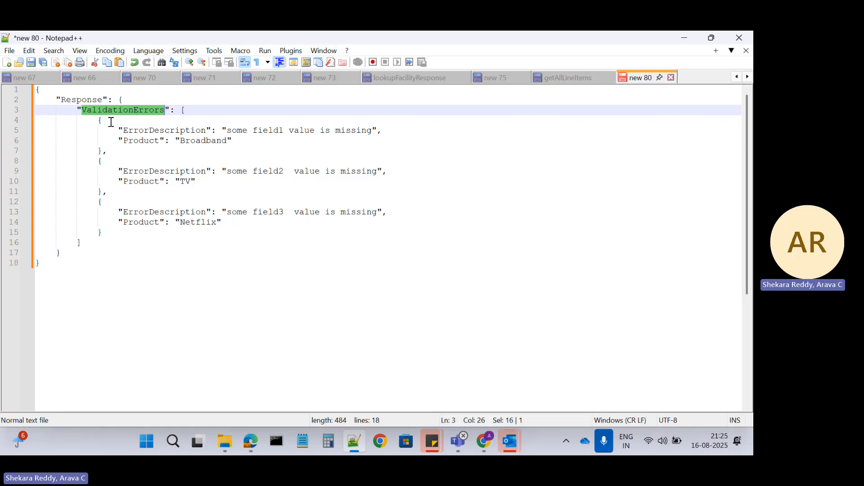
pyautogui.click(97, 121)
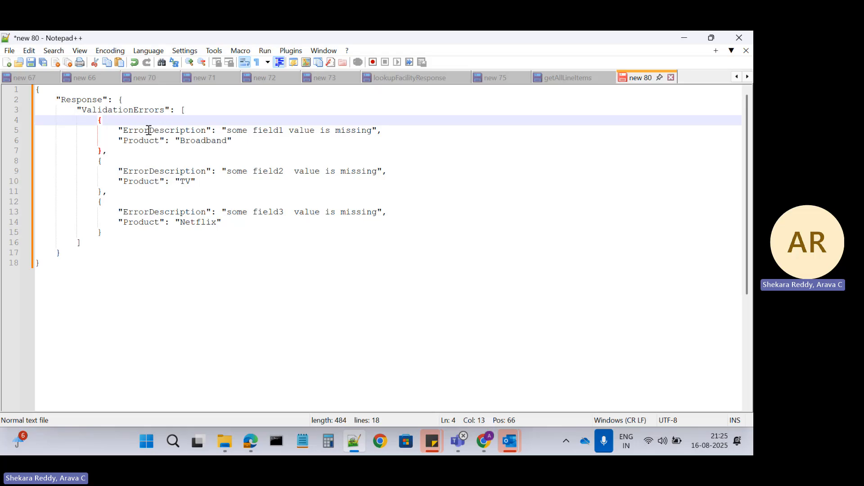
pyautogui.click(175, 131)
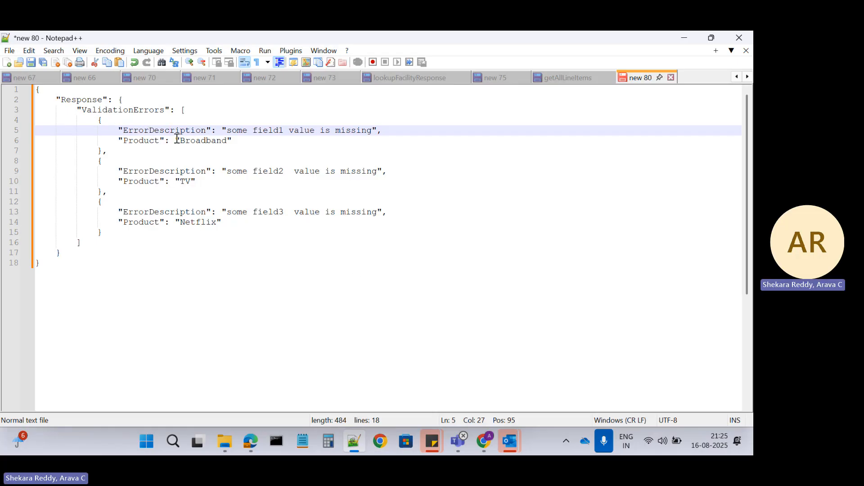
pyautogui.click(165, 130)
pyautogui.doubleClick(164, 130)
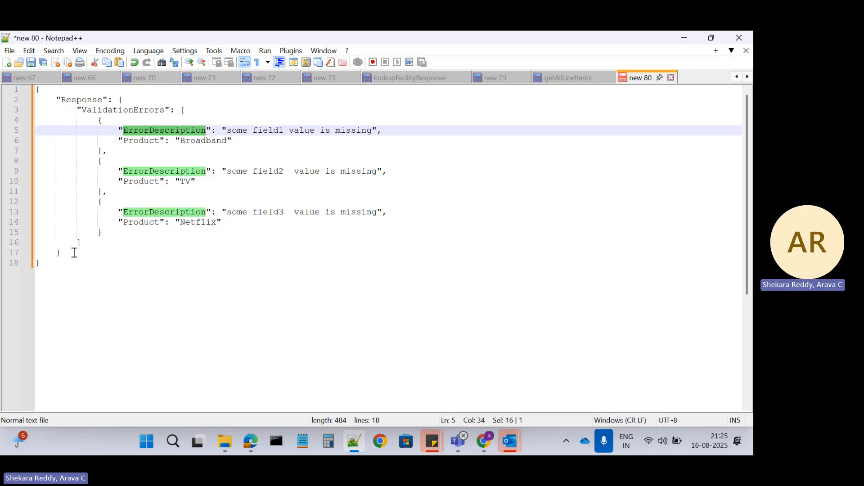
pyautogui.click(49, 265)
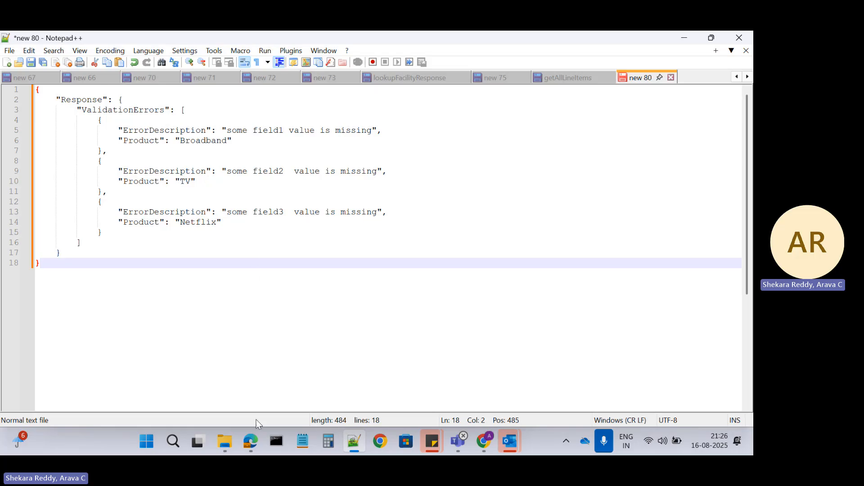
# Step: Switch to the Data Export page in the browser and review the Students__c query and its IntegrationLog__c column
pyautogui.click(253, 441)
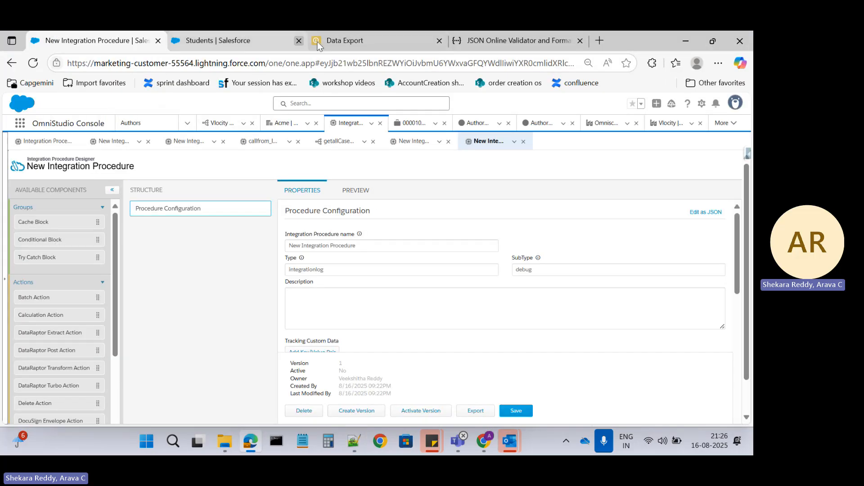
pyautogui.click(334, 41)
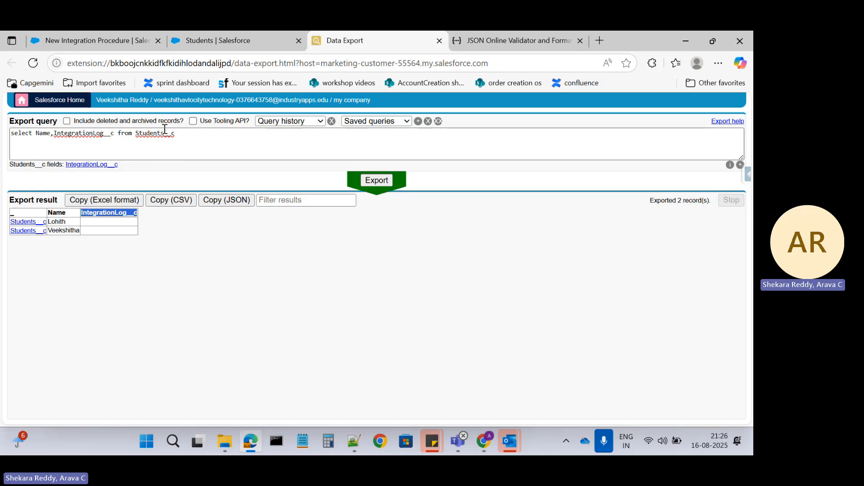
pyautogui.doubleClick(149, 134)
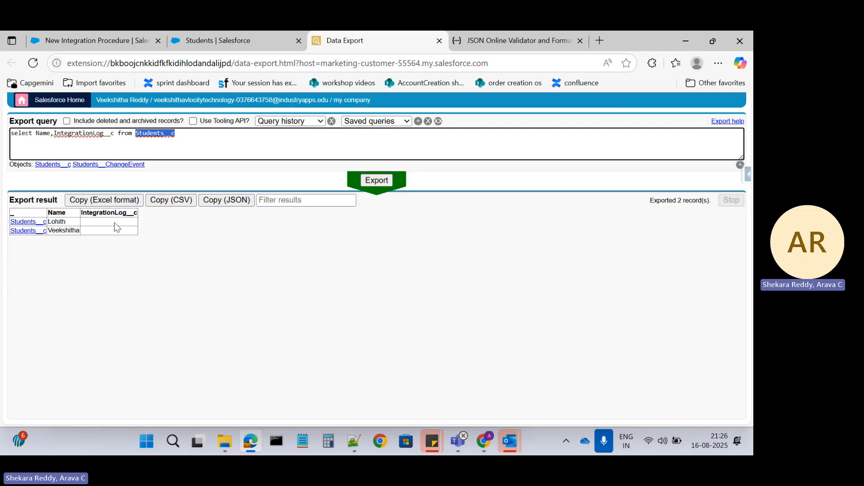
pyautogui.click(101, 217)
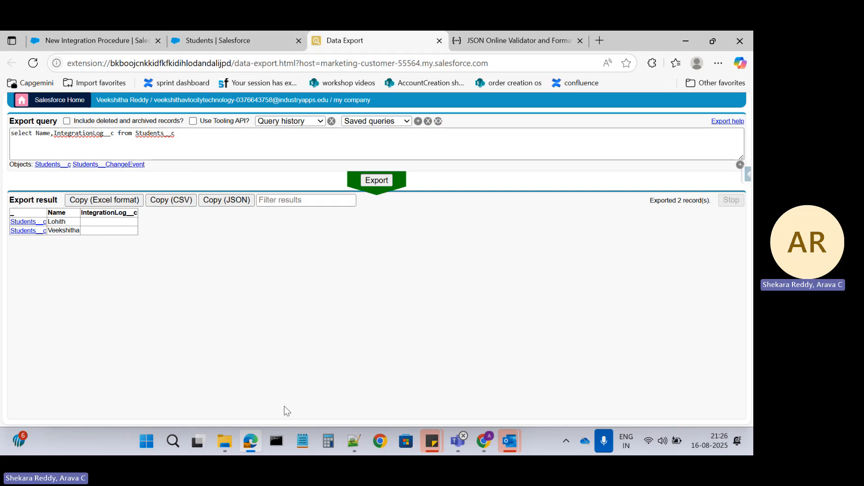
# Step: Copy the entire formatted JSON response from Notepad++ and return to the New Integration Procedure in the browser
pyautogui.click(355, 443)
pyautogui.click(167, 232)
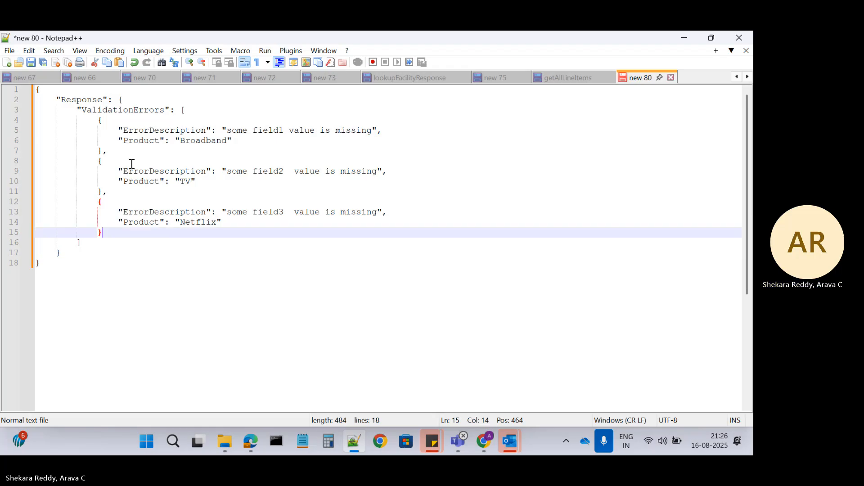
pyautogui.click(126, 110)
pyautogui.moveTo(40, 266); pyautogui.dragTo(36, 91)
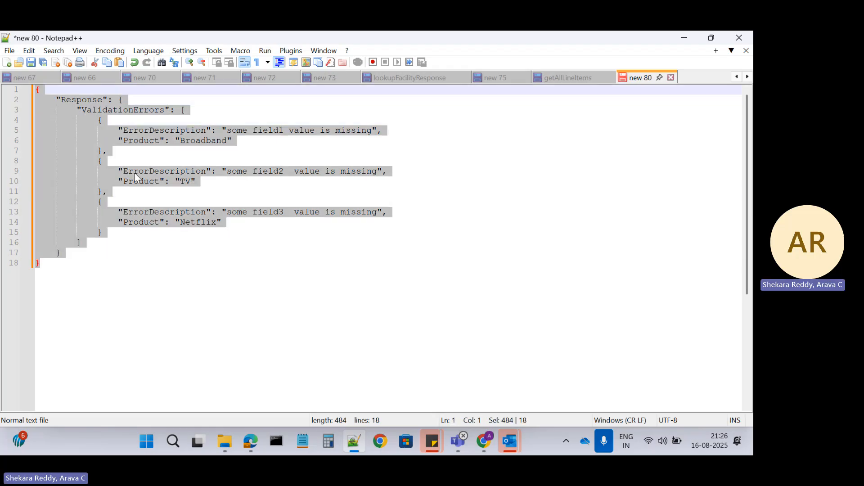
pyautogui.hotkey('alt', 'Tab')
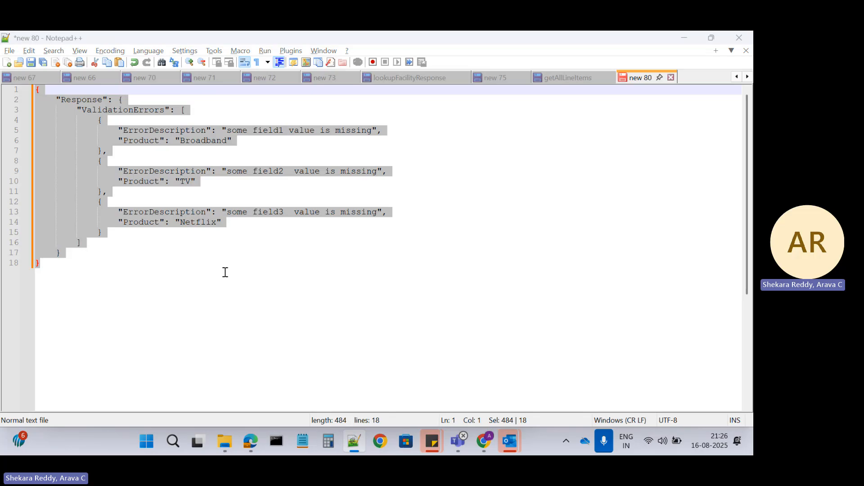
pyautogui.click(100, 48)
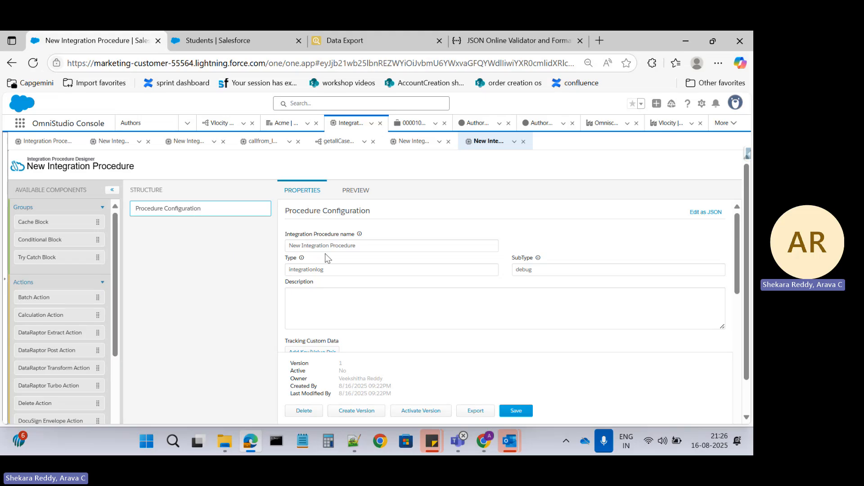
pyautogui.click(355, 190)
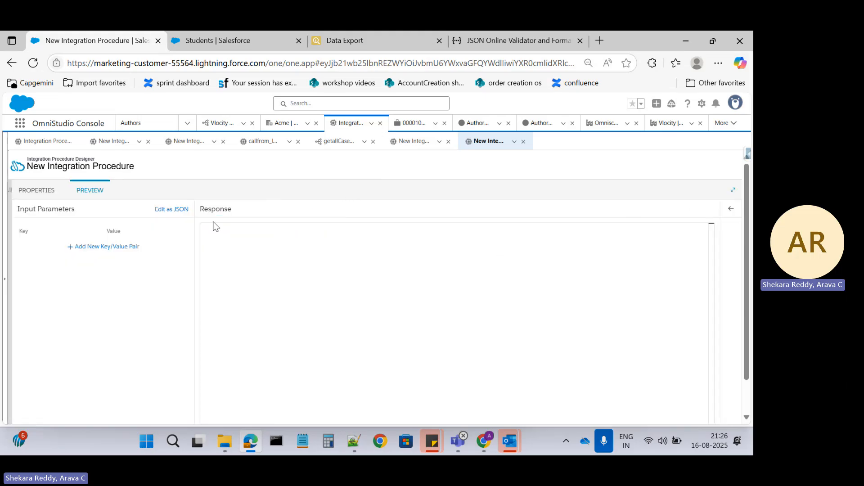
pyautogui.click(36, 191)
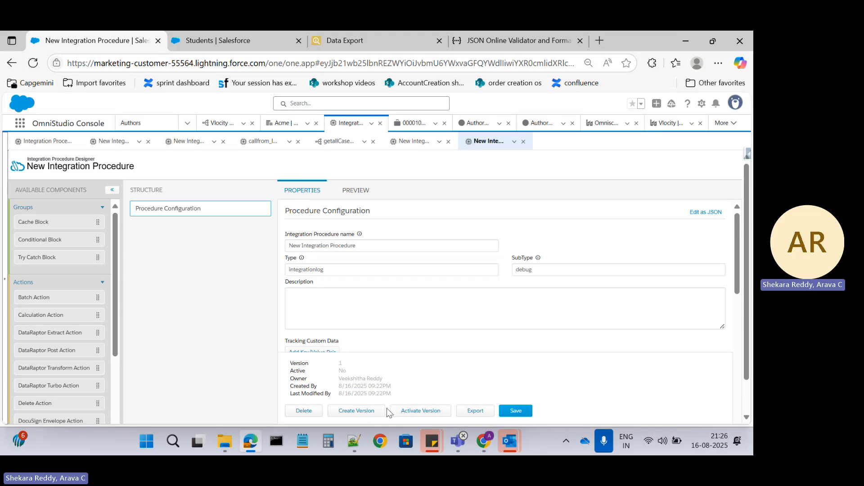
pyautogui.click(347, 444)
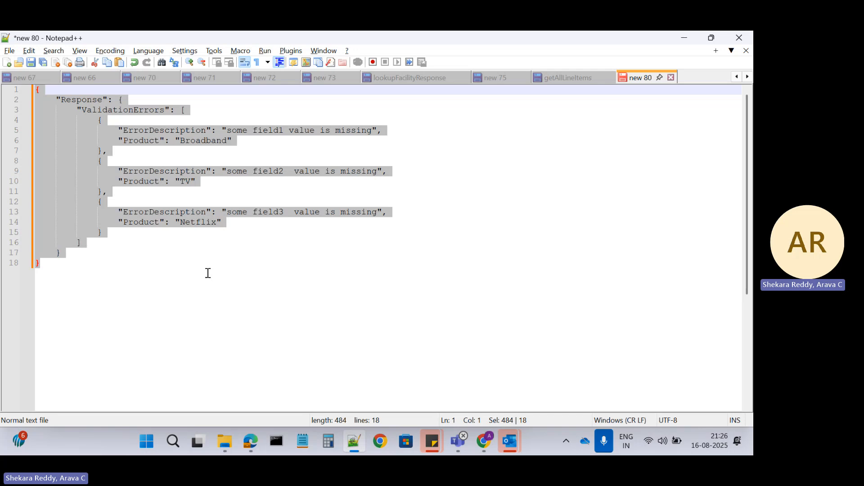
pyautogui.hotkey('alt', 'Tab')
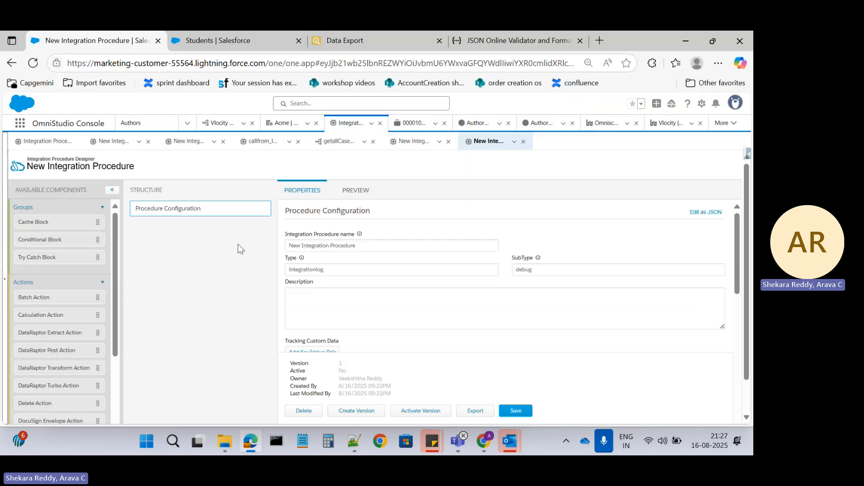
# Step: Enter the copied Response JSON with its ValidationErrors array as the preview's JSON input parameters, removing the surplus outer braces
pyautogui.click(356, 191)
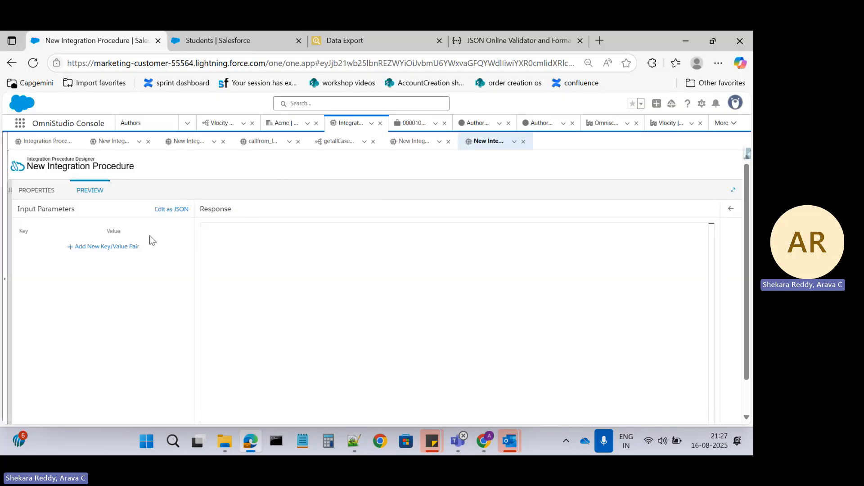
pyautogui.click(169, 209)
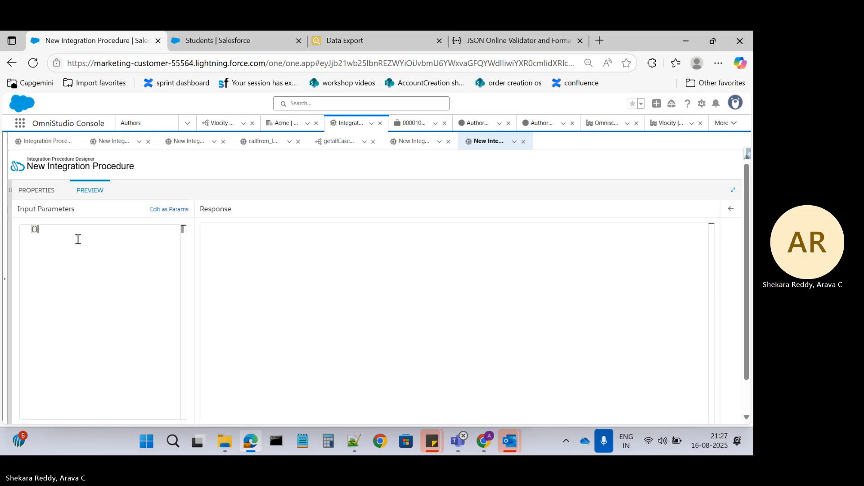
pyautogui.press('BackSpace')
pyautogui.press('BackSpace')
pyautogui.write('{')
pyautogui.press('Return')
pyautogui.write('{     "Response": {         "ValidationErrors": [             {                 "ErrorDescription": "some field1 value is missing",                 "Product": "Broadband"             },             {                 "ErrorDescription": "some field2  value is missing",                 "Product": "TV"             },             {                 "ErrorDescription": "some field3  value is missing",                 "Product": "Netflix"             }         ]     } }')
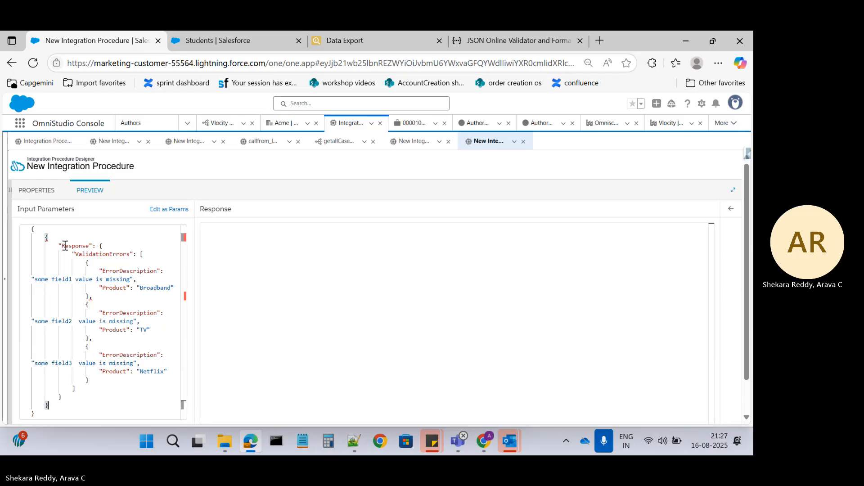
pyautogui.click(42, 233)
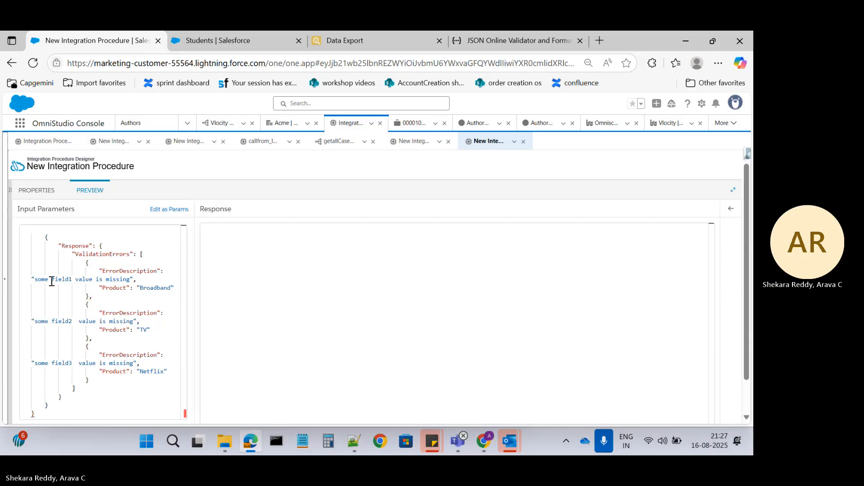
pyautogui.click(40, 418)
pyautogui.click(271, 337)
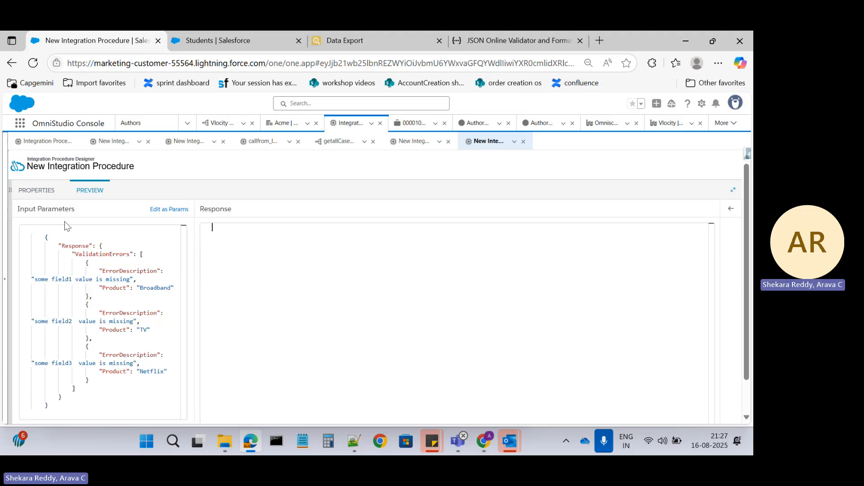
# Step: Review the procedure's properties and check the ErrorDescription entries in the preview's input JSON
pyautogui.click(38, 191)
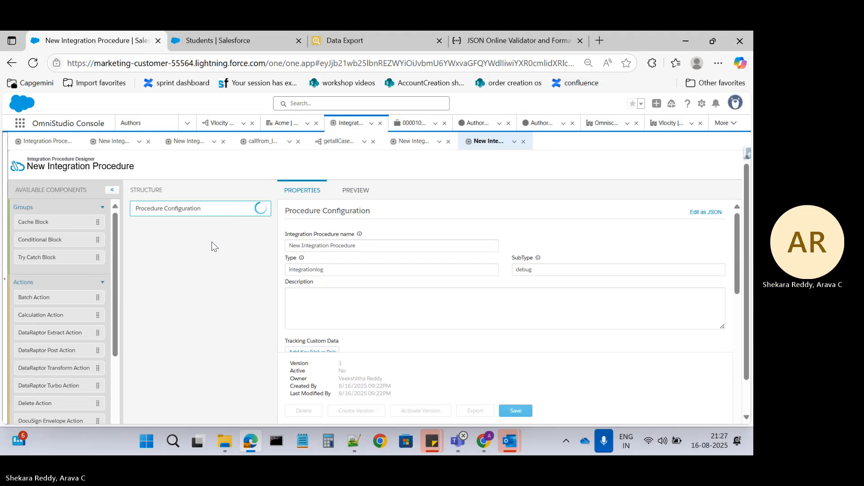
pyautogui.click(357, 191)
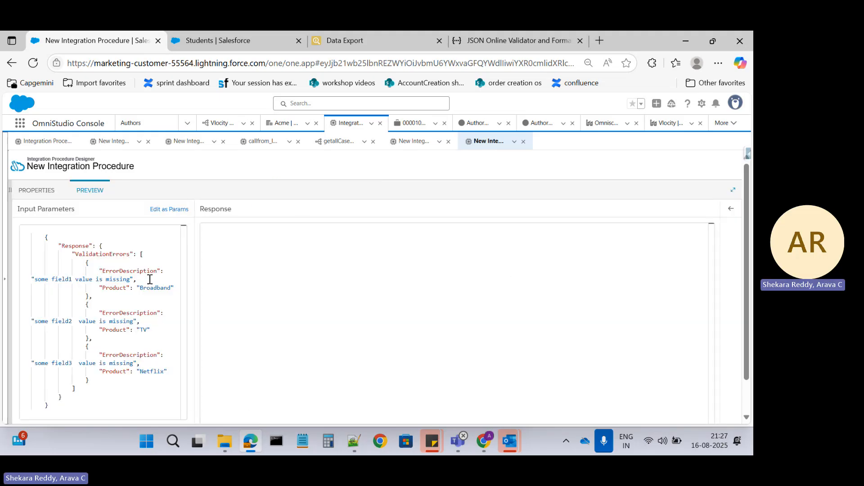
pyautogui.click(107, 273)
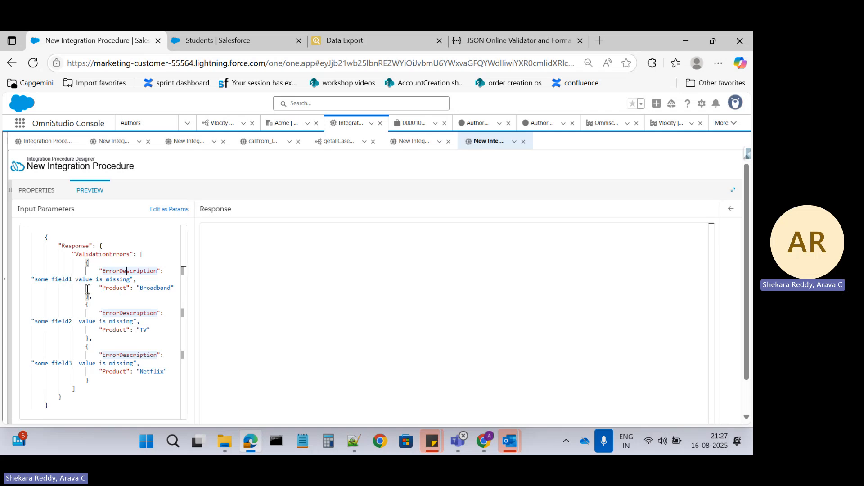
# Step: Add a Set Values element under Procedure Configuration and insert a blank row in its element value map
pyautogui.click(38, 191)
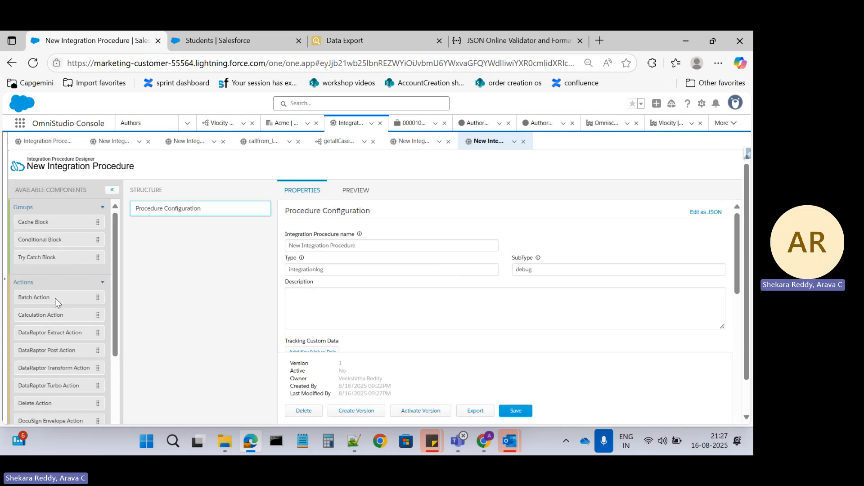
pyautogui.scroll(-5, 55, 298)
pyautogui.scroll(-1, 49, 330)
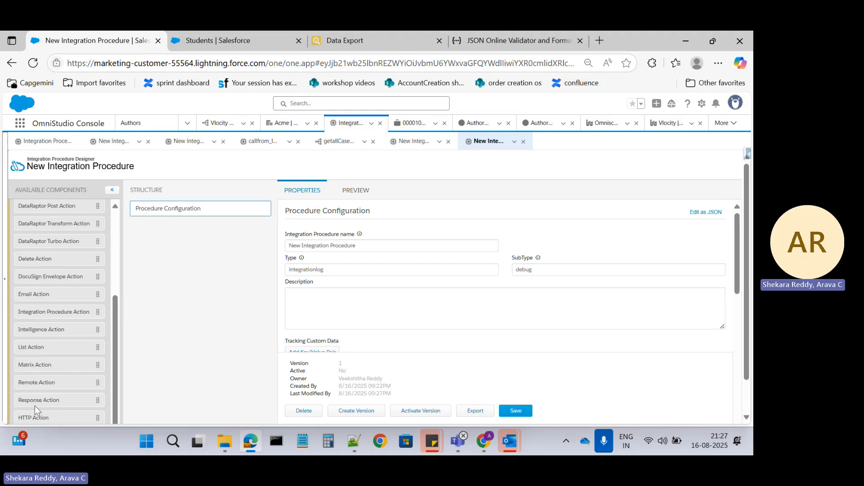
pyautogui.scroll(-2, 33, 401)
pyautogui.moveTo(33, 397); pyautogui.dragTo(154, 198)
pyautogui.scroll(1, 422, 291)
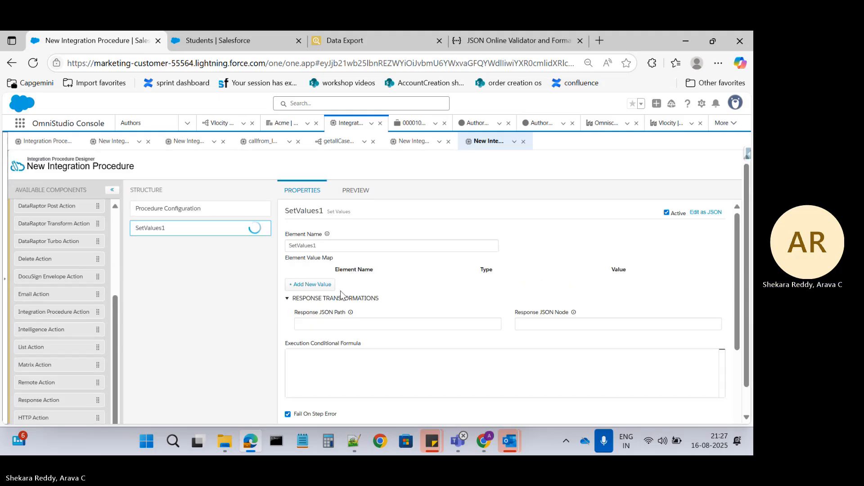
pyautogui.click(310, 285)
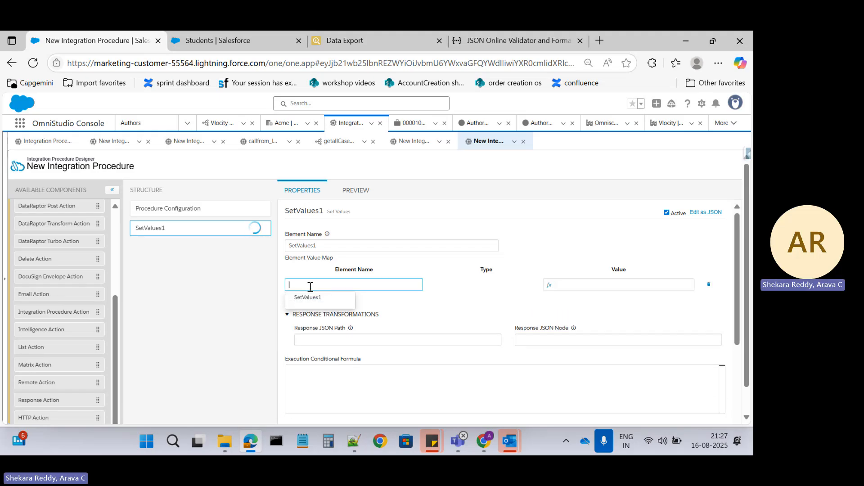
# Step: Name the new element value Errors and check the Response node in the preview's input JSON
pyautogui.write('Errors')
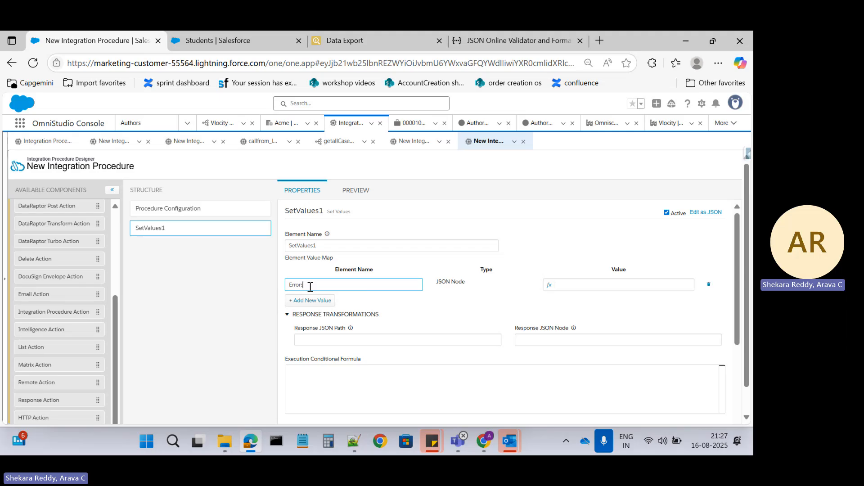
pyautogui.click(358, 193)
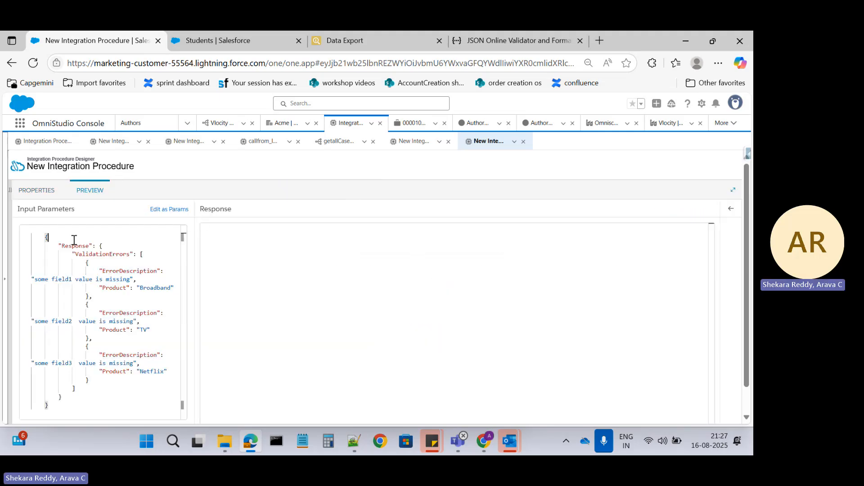
pyautogui.doubleClick(75, 246)
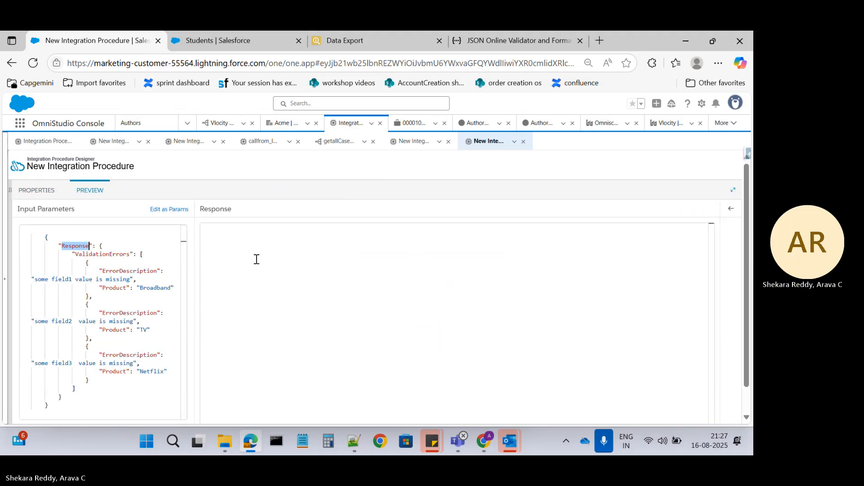
pyautogui.click(32, 192)
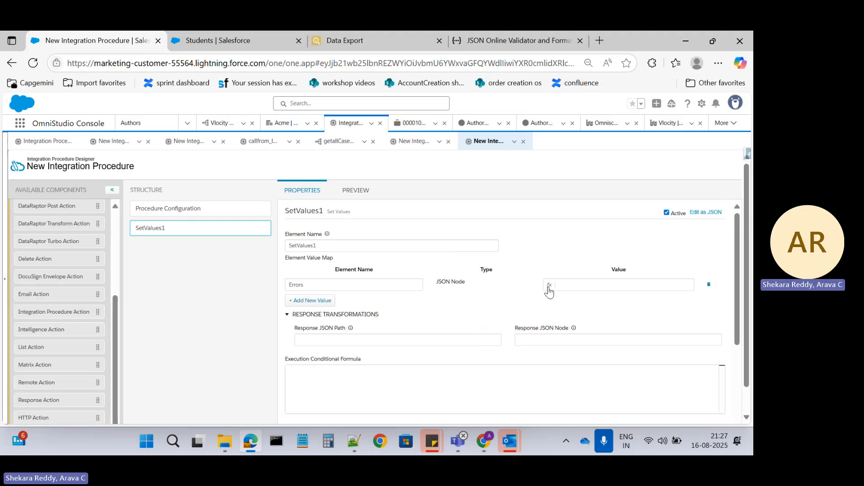
# Step: Start a JOIN() function in the expression editor for the Errors value
pyautogui.click(549, 286)
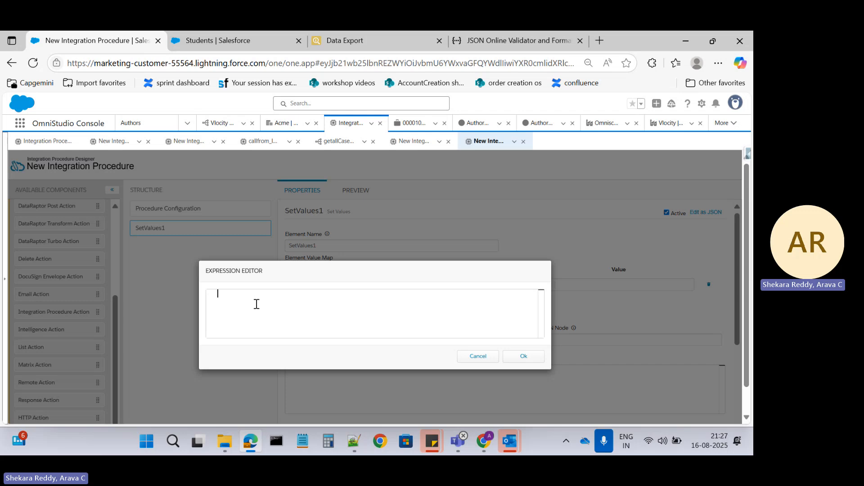
pyautogui.write('JOIN')
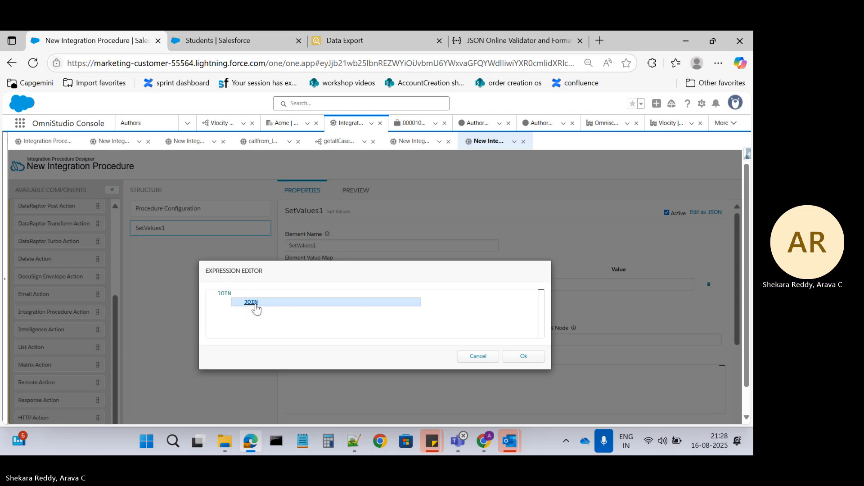
pyautogui.click(251, 302)
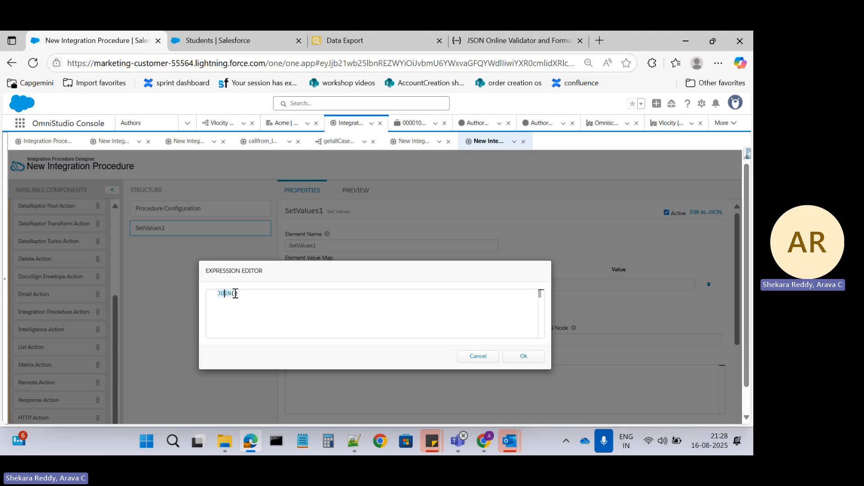
pyautogui.click(235, 294)
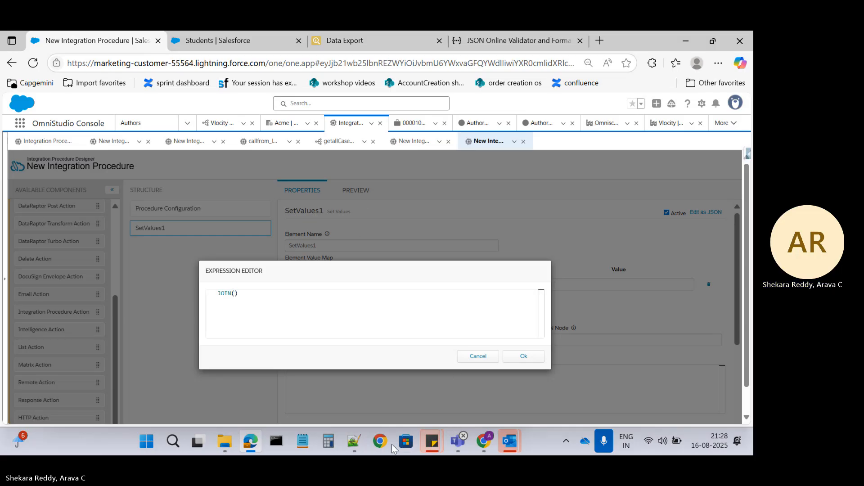
# Step: Copy the Response node name from the JSON in Notepad++ and insert it in the JOIN function as %Response:%
pyautogui.click(354, 443)
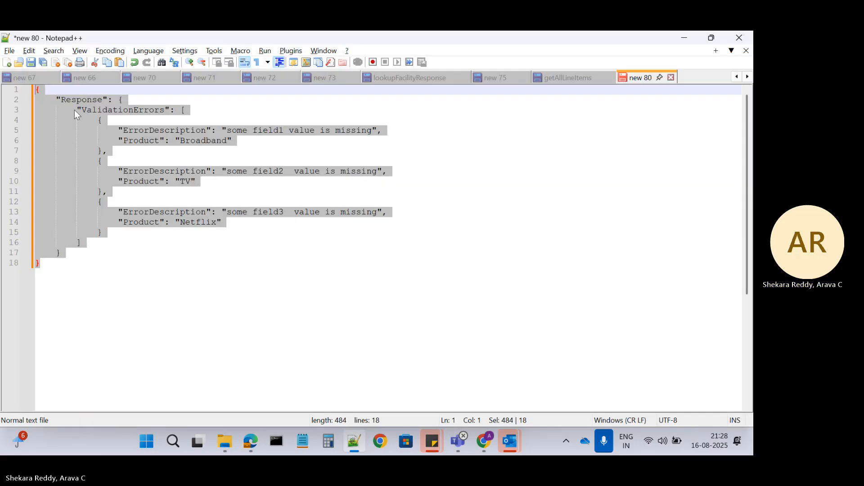
pyautogui.doubleClick(74, 110)
pyautogui.click(110, 113)
pyautogui.doubleClick(109, 113)
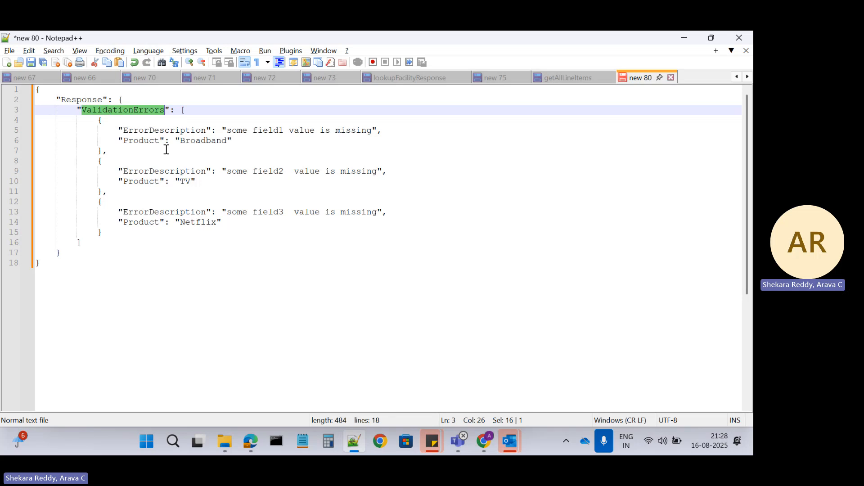
pyautogui.doubleClick(86, 99)
pyautogui.hotkey('ctrl', 'c')
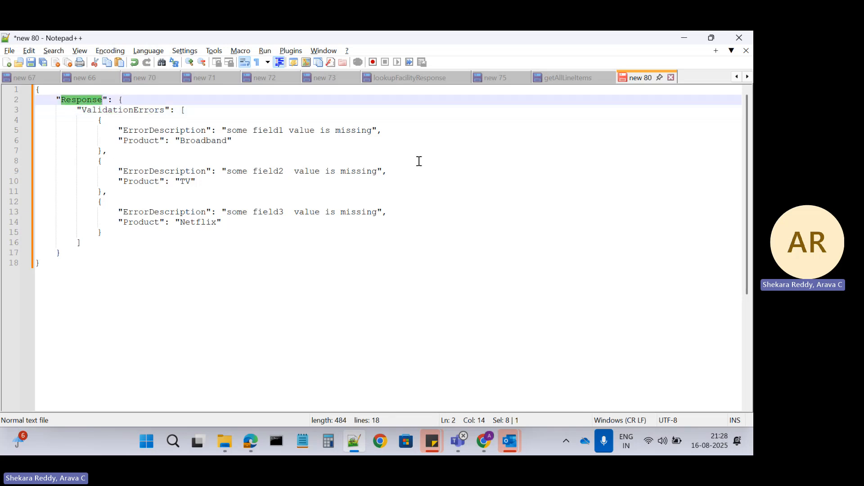
pyautogui.hotkey('alt', 'Tab')
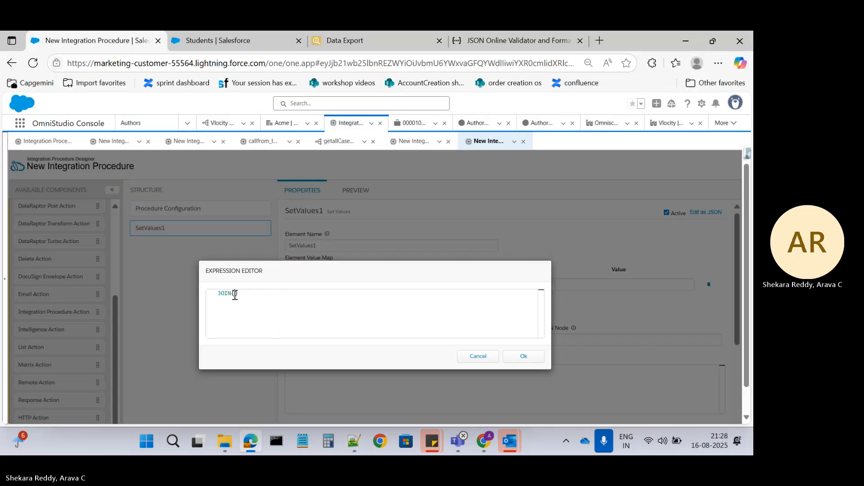
pyautogui.write('%%')
pyautogui.press('Left')
pyautogui.hotkey('ctrl', 'v')
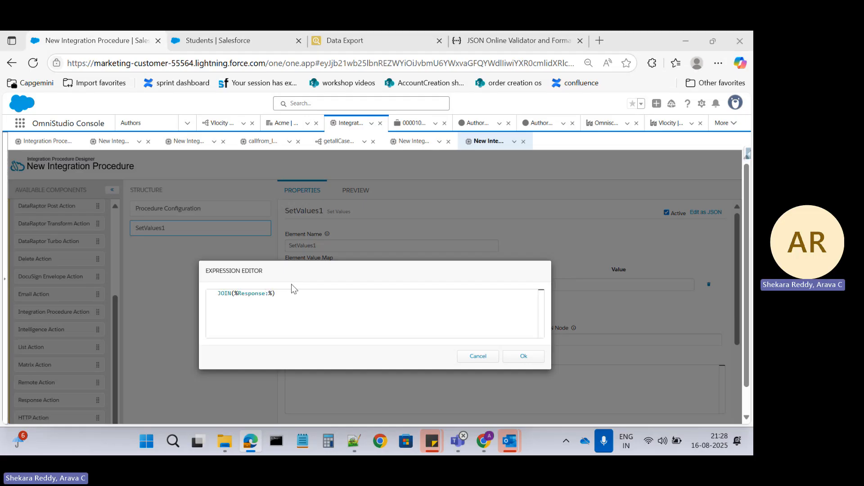
# Step: Copy the ValidationErrors node name from Notepad++ and extend the JOIN path to %Response:ValidationErrors:%
pyautogui.hotkey('alt', 'Tab')
pyautogui.click(108, 112)
pyautogui.doubleClick(108, 111)
pyautogui.hotkey('ctrl', 'c')
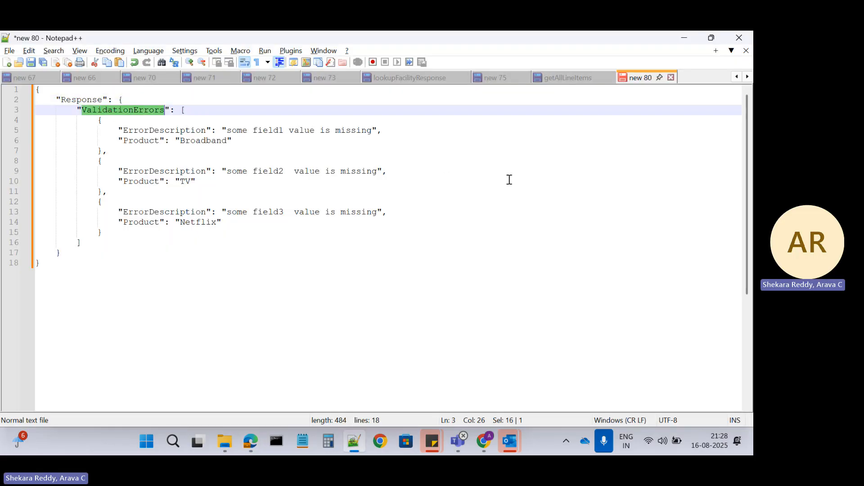
pyautogui.hotkey('alt', 'Tab')
pyautogui.click(269, 293)
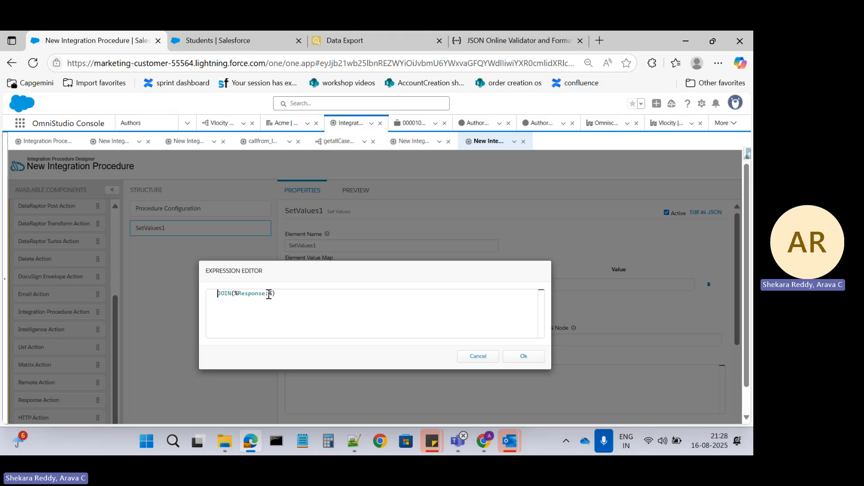
pyautogui.hotkey('ctrl', 'v')
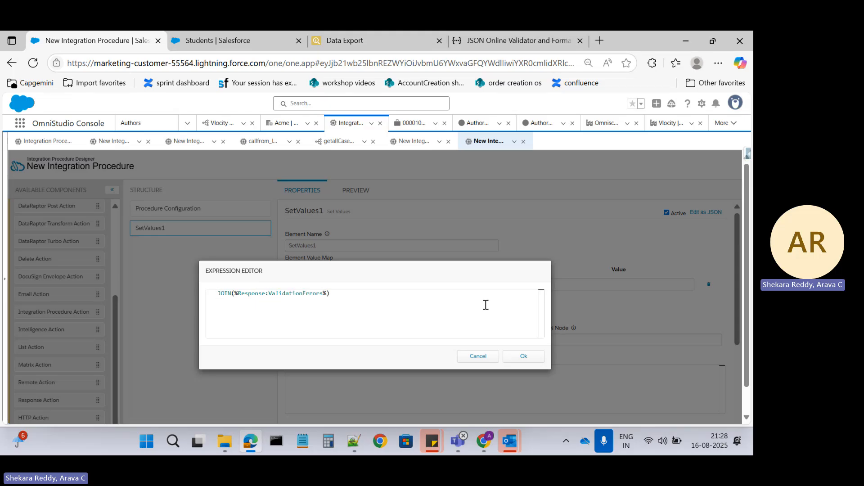
pyautogui.write(':')
pyautogui.doubleClick(313, 293)
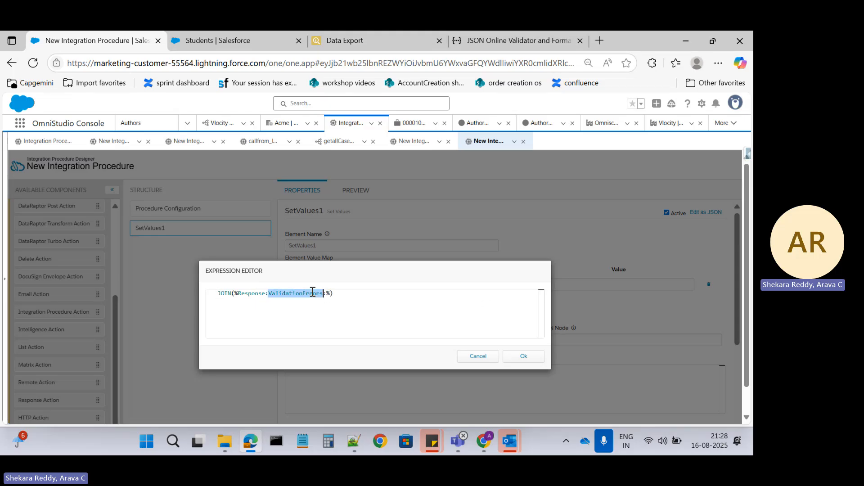
# Step: Copy ErrorDescription from Notepad++ into the path, complete the formula as JOIN(%Response:ValidationErrors:ErrorDescription%,',') and accept it
pyautogui.hotkey('alt', 'Tab')
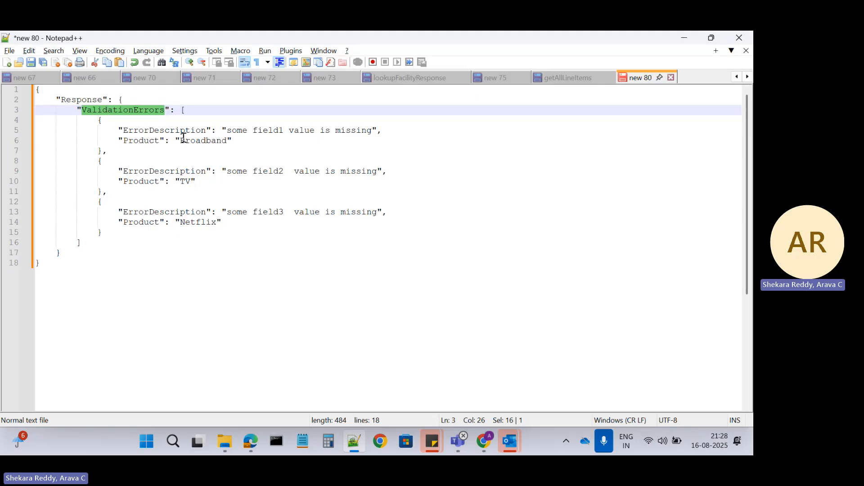
pyautogui.doubleClick(145, 131)
pyautogui.hotkey('ctrl', 'c')
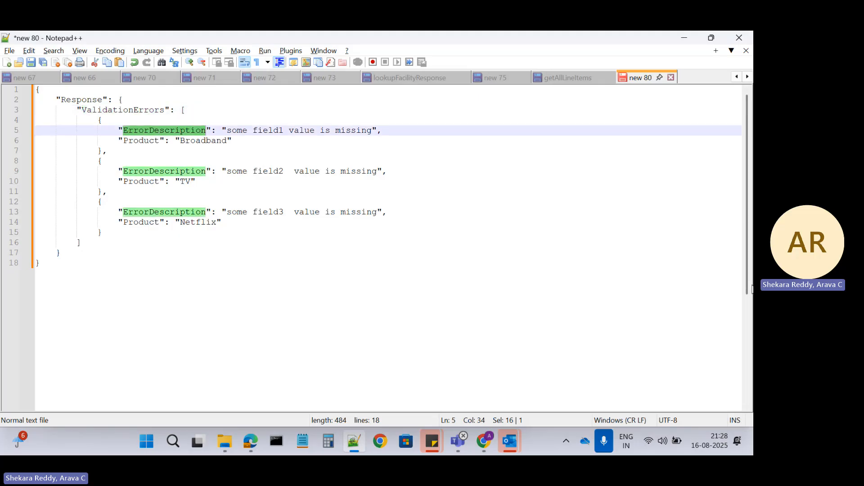
pyautogui.hotkey('alt', 'Tab')
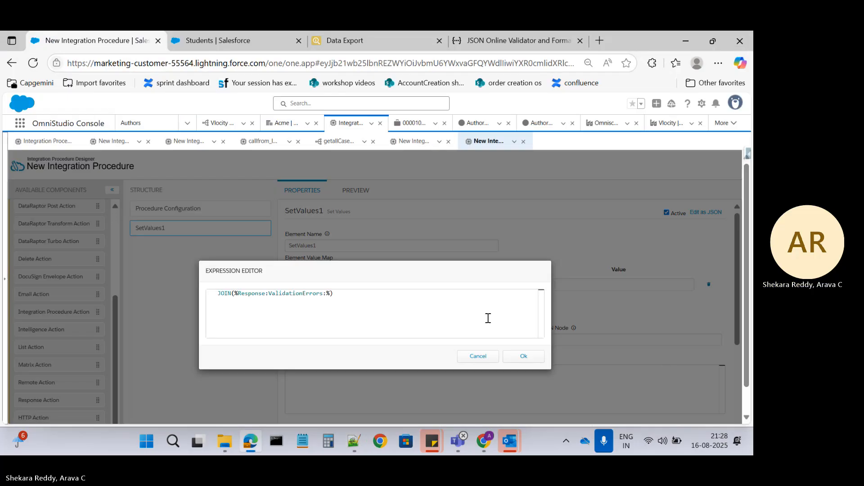
pyautogui.click(326, 295)
pyautogui.hotkey('ctrl', 'v')
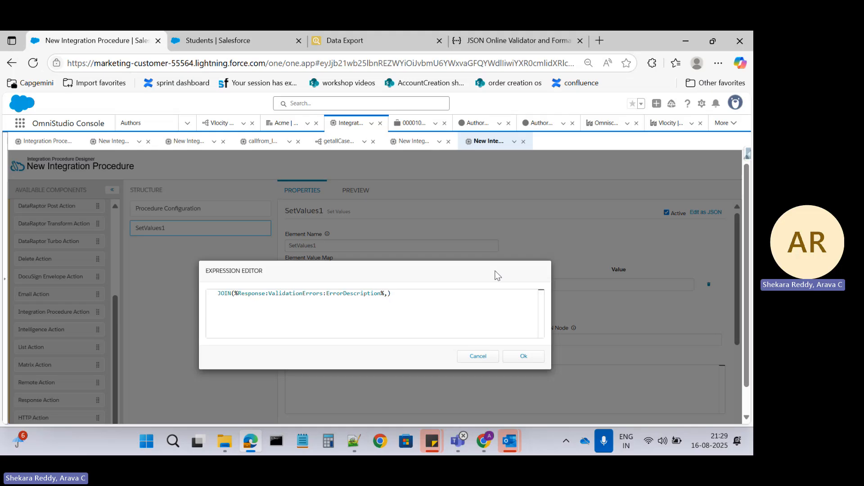
pyautogui.write("',")
pyautogui.moveTo(234, 294); pyautogui.dragTo(387, 295)
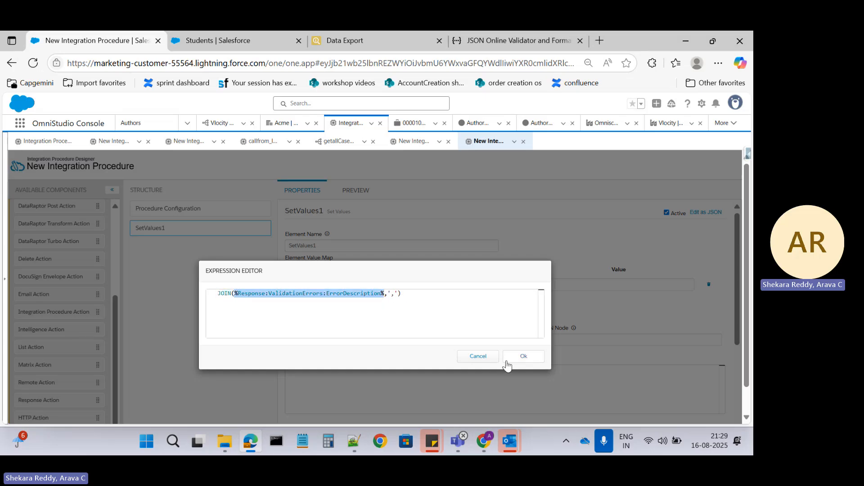
pyautogui.click(520, 356)
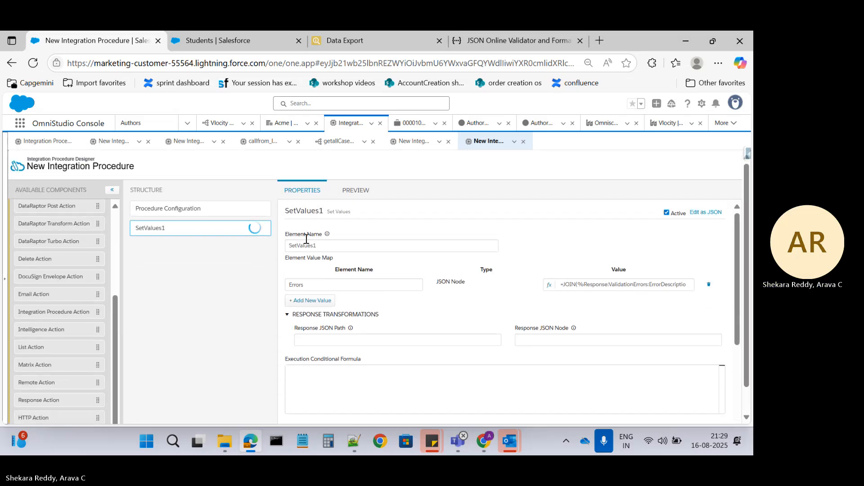
# Step: Execute the procedure in the preview and filter the debug log to the SetValues1 output
pyautogui.click(355, 191)
pyautogui.moveTo(747, 246); pyautogui.dragTo(754, 270)
pyautogui.click(171, 412)
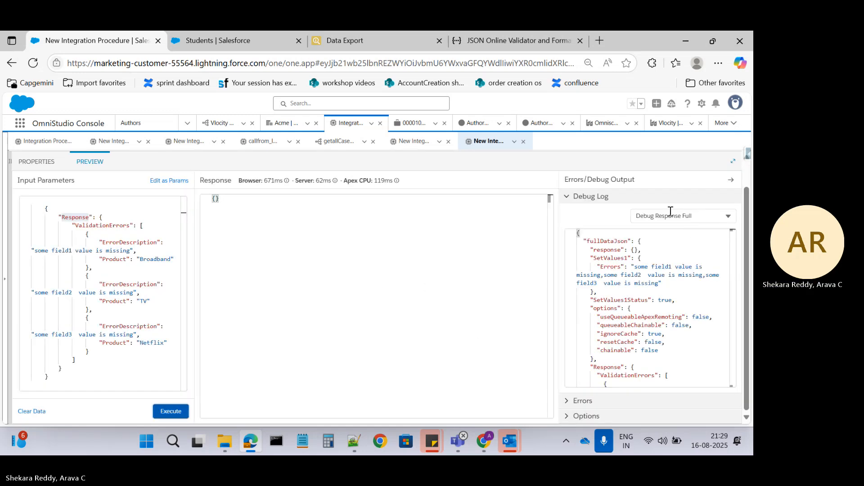
pyautogui.click(670, 214)
pyautogui.click(660, 345)
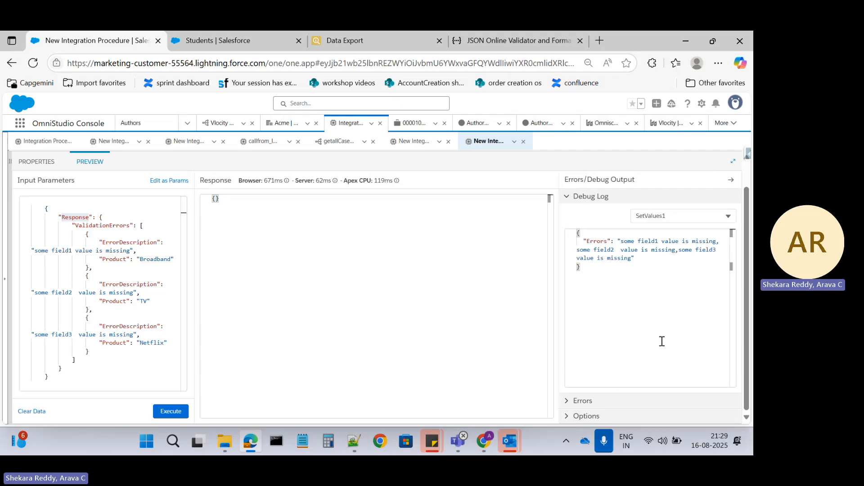
# Step: Copy the SetValues1 debug output and paste it on a new line below the original JSON in Notepad++
pyautogui.moveTo(585, 268); pyautogui.dragTo(561, 241)
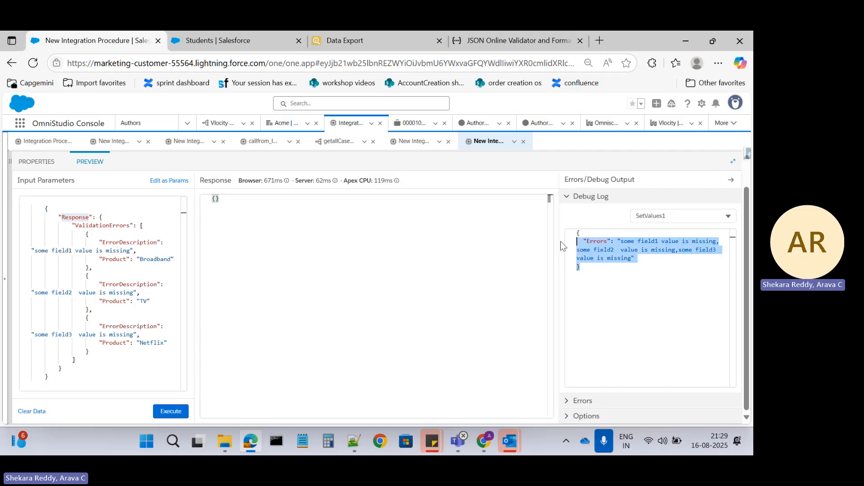
pyautogui.hotkey('ctrl', 'c')
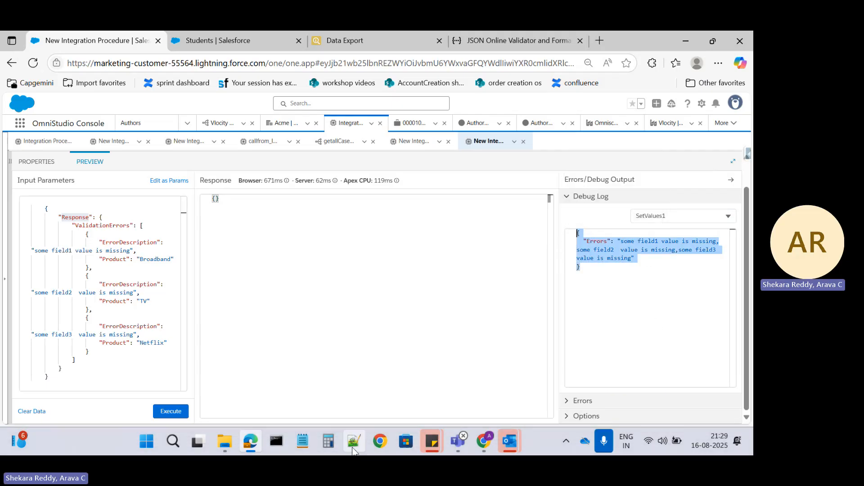
pyautogui.click(354, 441)
pyautogui.click(50, 263)
pyautogui.press('Return')
pyautogui.hotkey('ctrl', 'v')
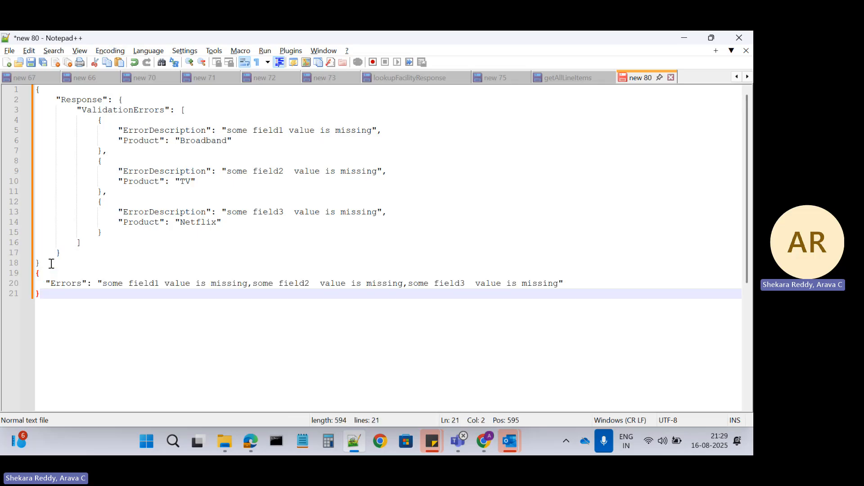
# Step: Compare the joined Errors string with the original ErrorDescription entries, and return to the SetValues1 properties in the browser
pyautogui.click(237, 130)
pyautogui.click(246, 285)
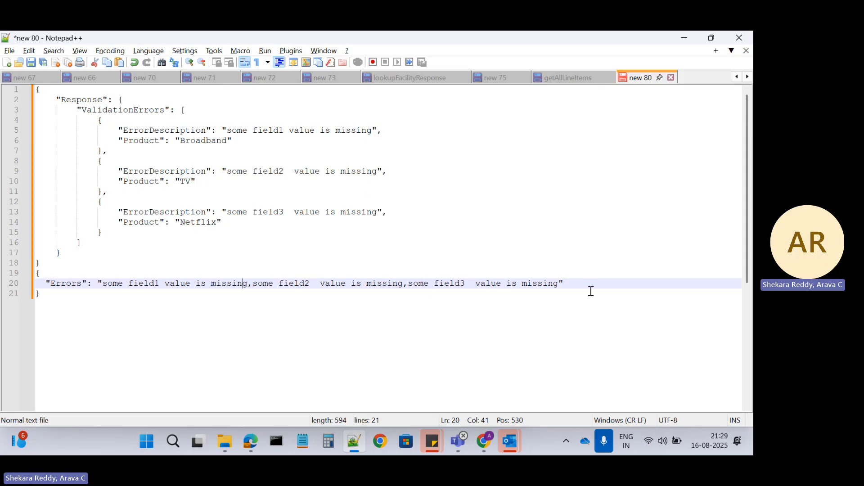
pyautogui.moveTo(587, 285); pyautogui.dragTo(36, 282)
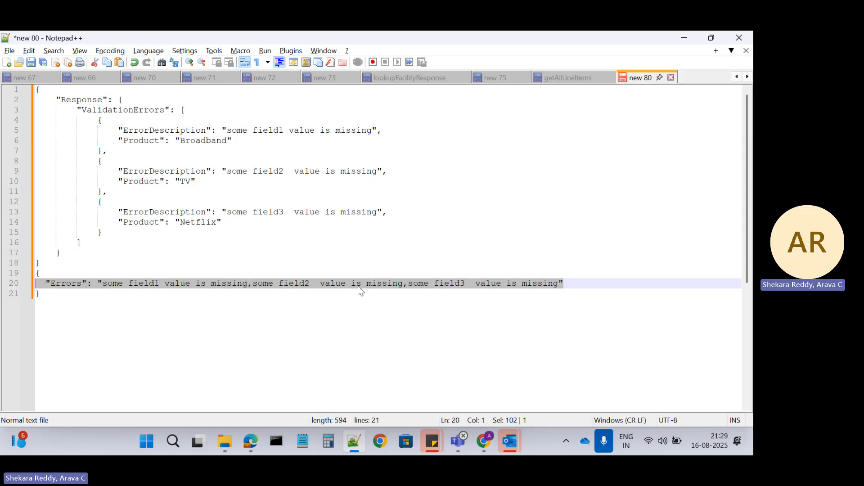
pyautogui.doubleClick(69, 284)
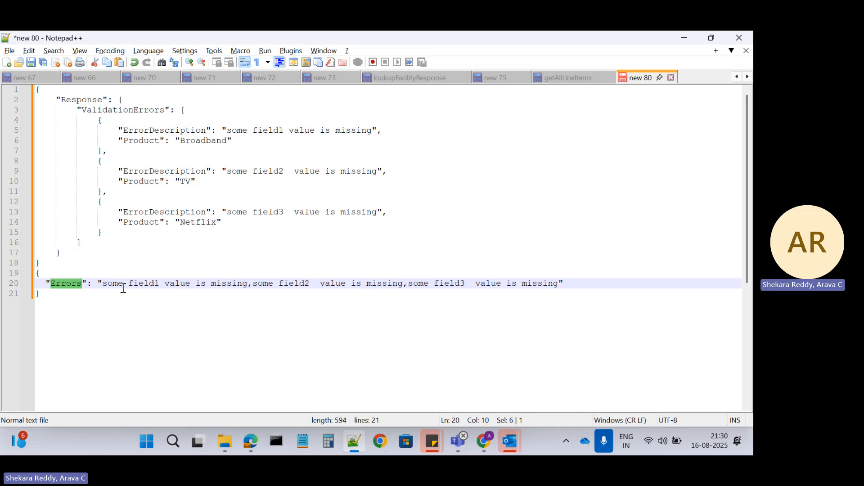
pyautogui.click(251, 445)
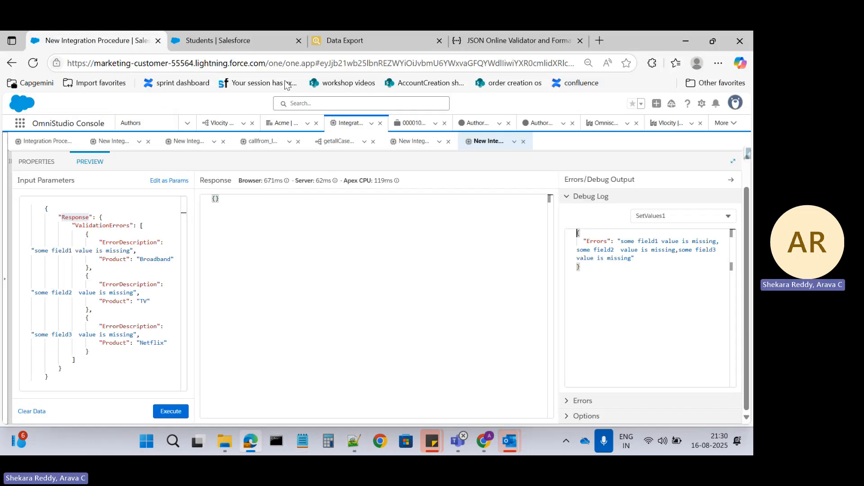
pyautogui.click(32, 166)
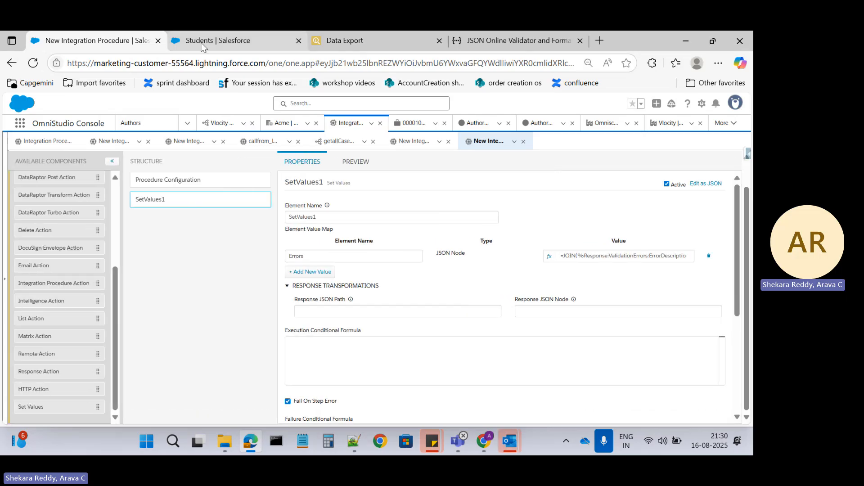
# Step: From the Students setup page, find OmniStudio DataRaptors in the App Launcher and open it in a new browser tab
pyautogui.click(201, 42)
pyautogui.click(23, 125)
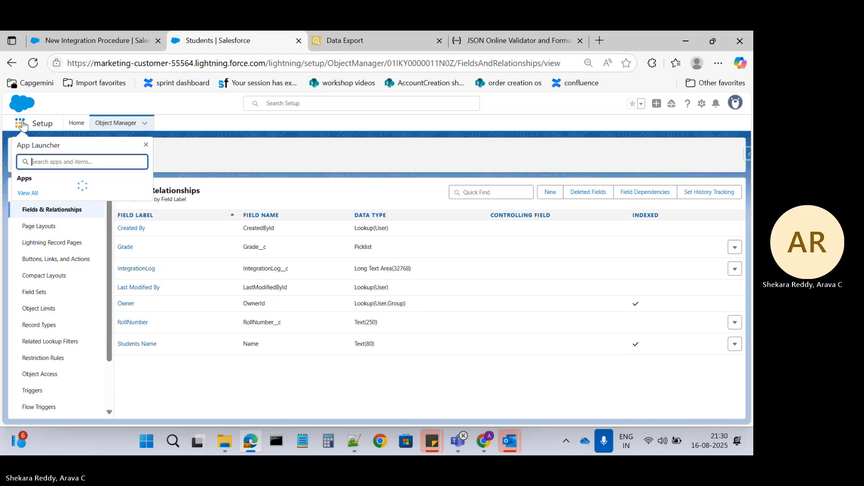
pyautogui.write('Data')
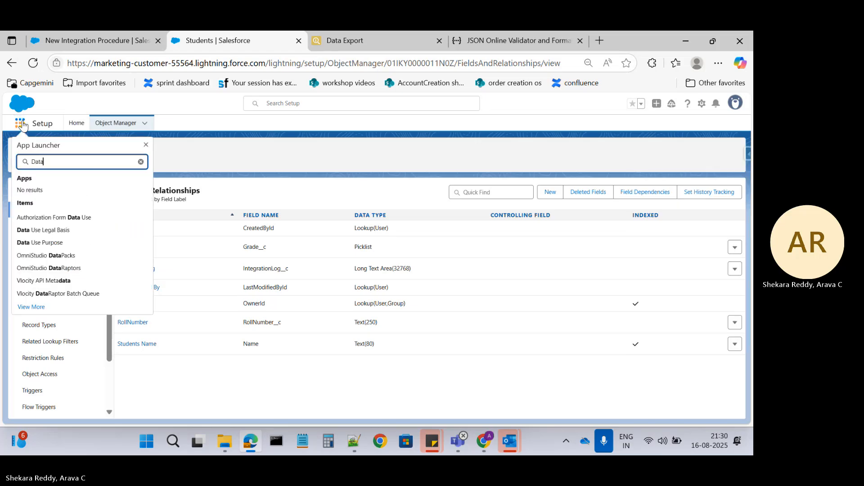
pyautogui.rightClick(45, 269)
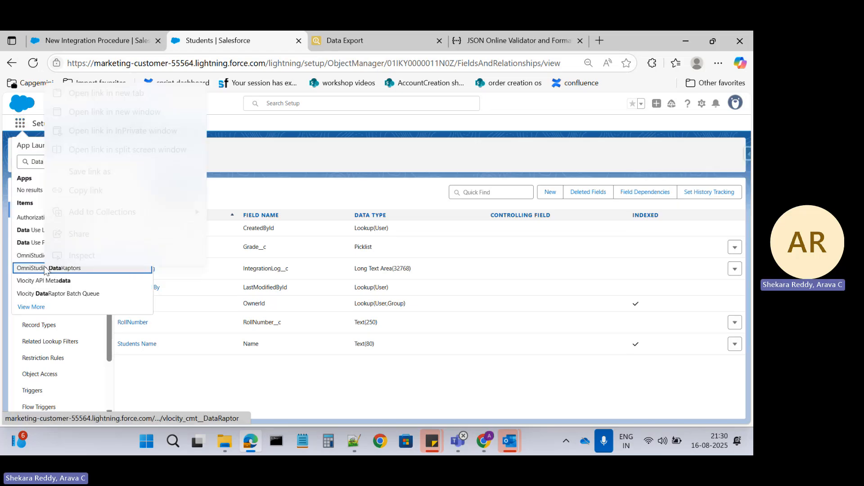
pyautogui.click(104, 92)
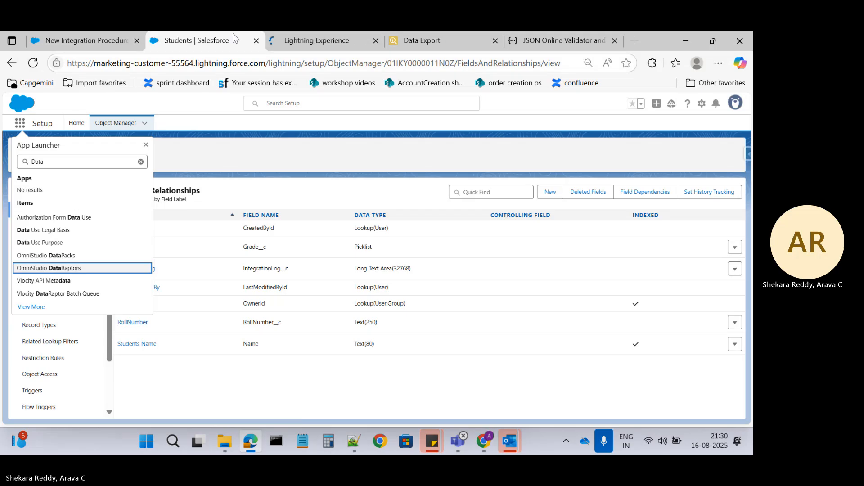
pyautogui.click(331, 44)
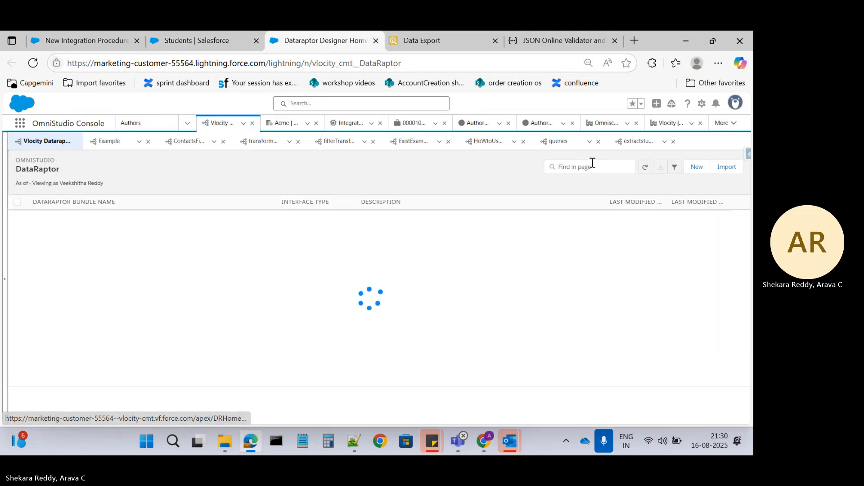
# Step: Create and save a new DataRaptor called insertErors with the Load interface type
pyautogui.click(696, 166)
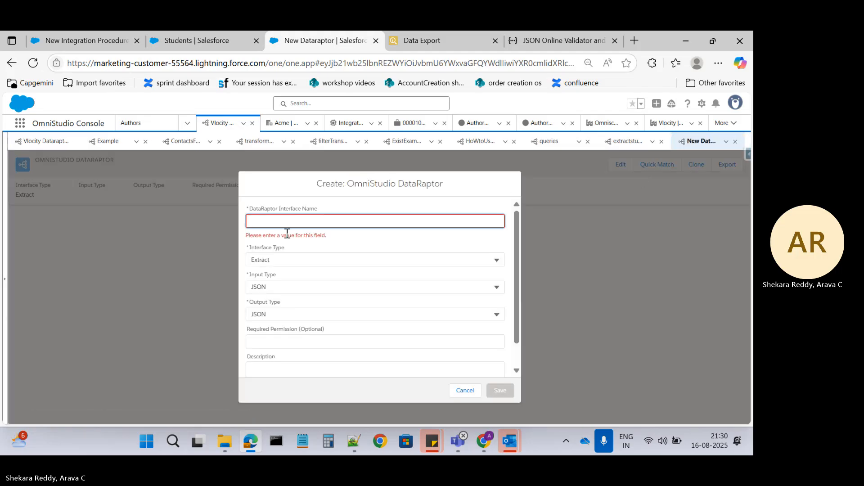
pyautogui.click(285, 226)
pyautogui.write('Insert')
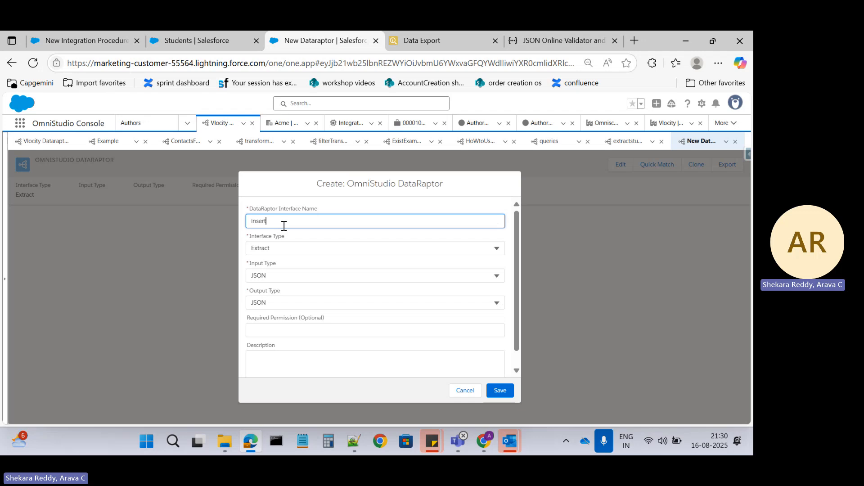
pyautogui.write('Err')
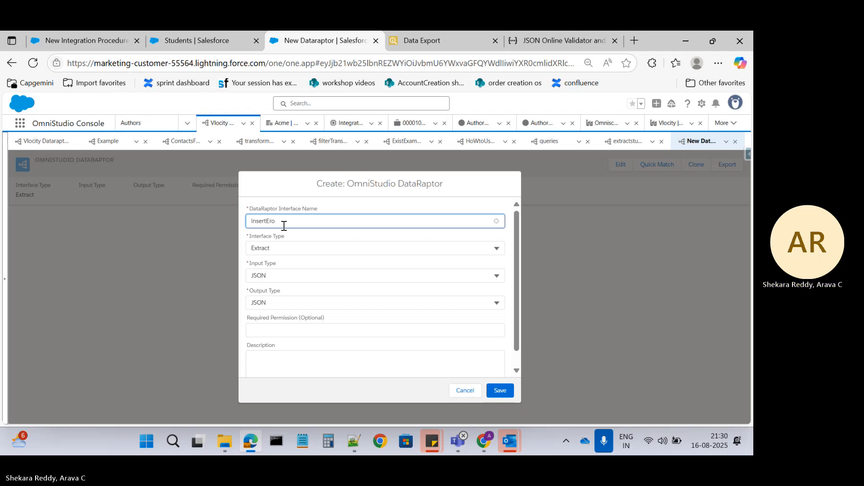
pyautogui.click(277, 249)
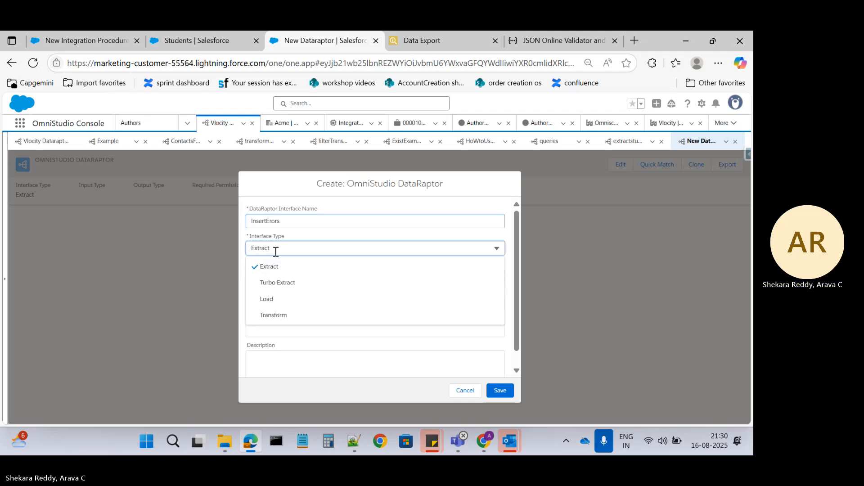
pyautogui.click(270, 298)
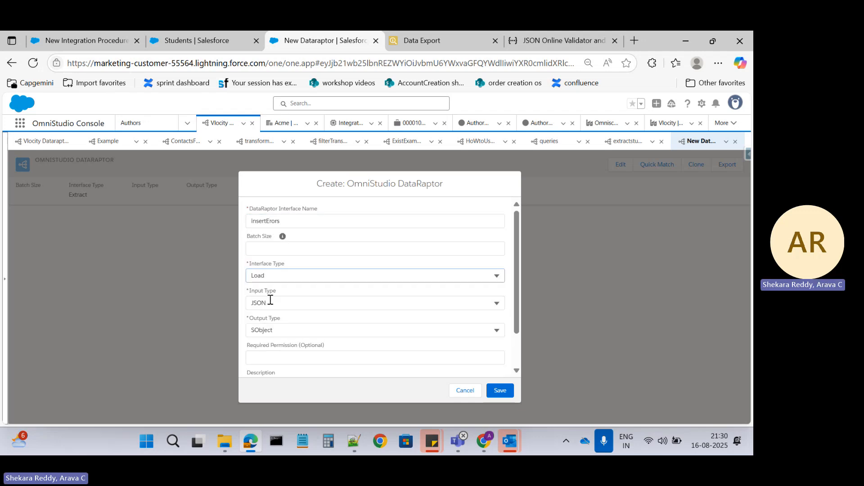
pyautogui.click(499, 390)
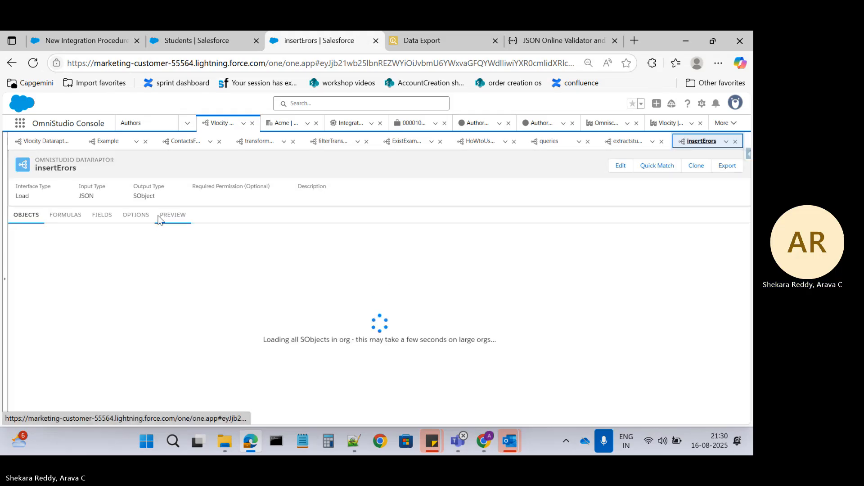
# Step: Add Students__c as the first object of the insertErors DataRaptor
pyautogui.click(381, 243)
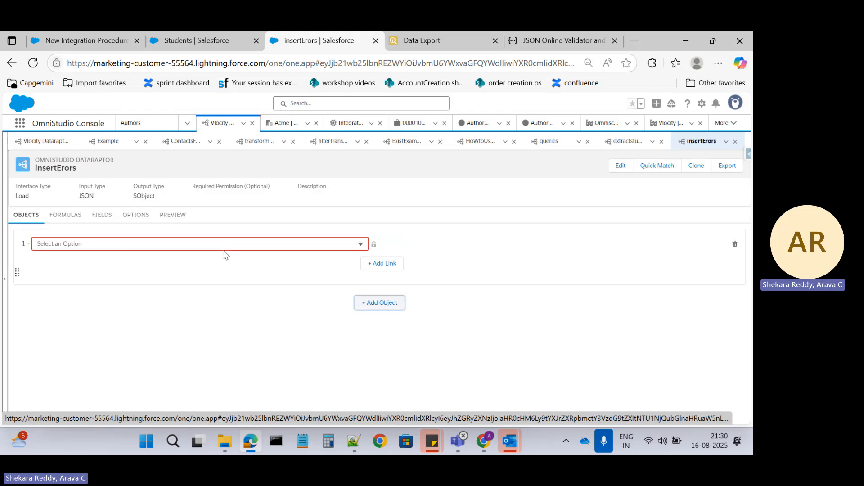
pyautogui.click(117, 245)
pyautogui.write('stud')
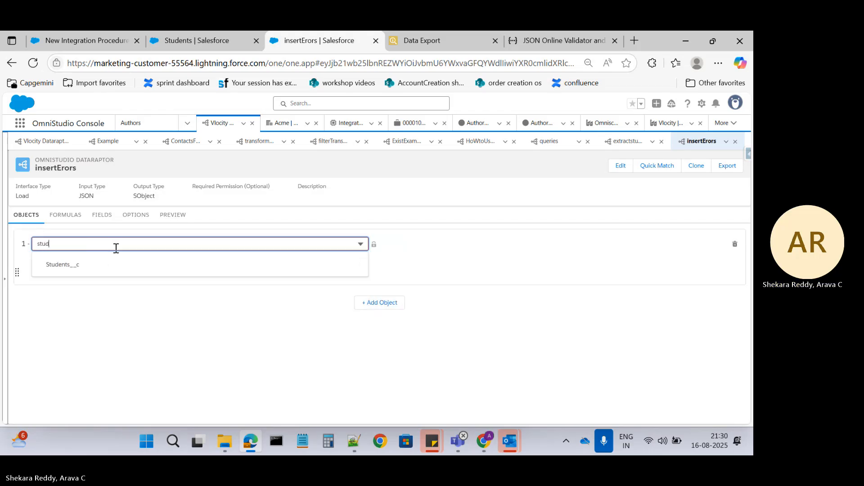
pyautogui.click(67, 265)
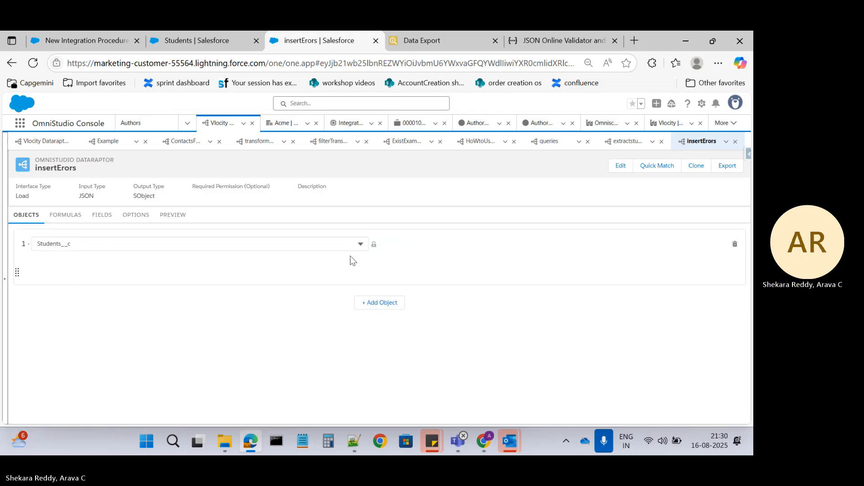
# Step: Enter the field mapping's input JSON as {"Data":{"Name":"","Errors":""}}
pyautogui.click(66, 215)
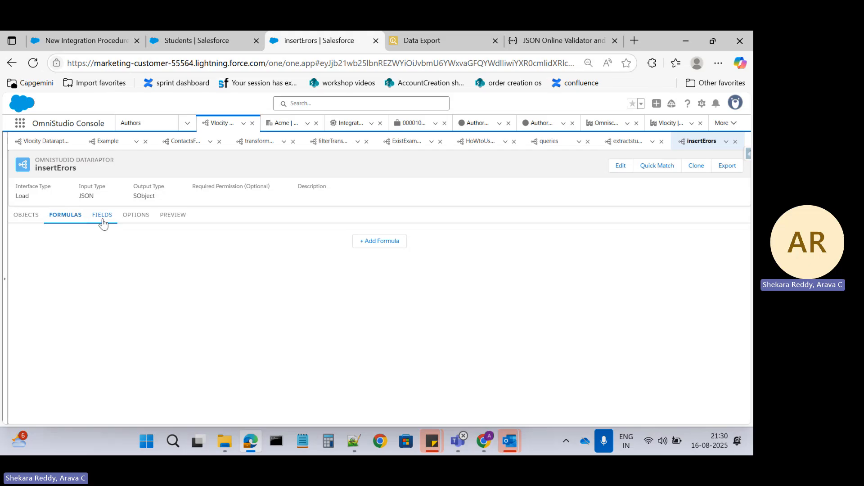
pyautogui.click(103, 216)
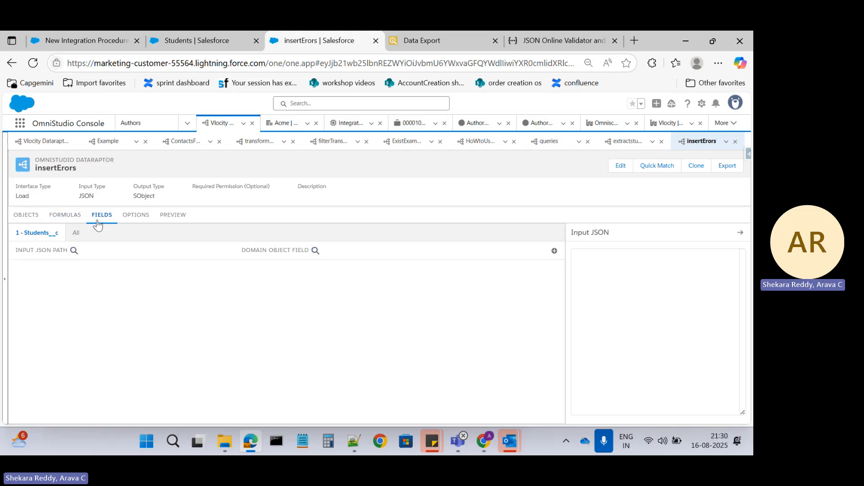
pyautogui.click(604, 271)
pyautogui.write('{')
pyautogui.press('Return')
pyautogui.write('"Data')
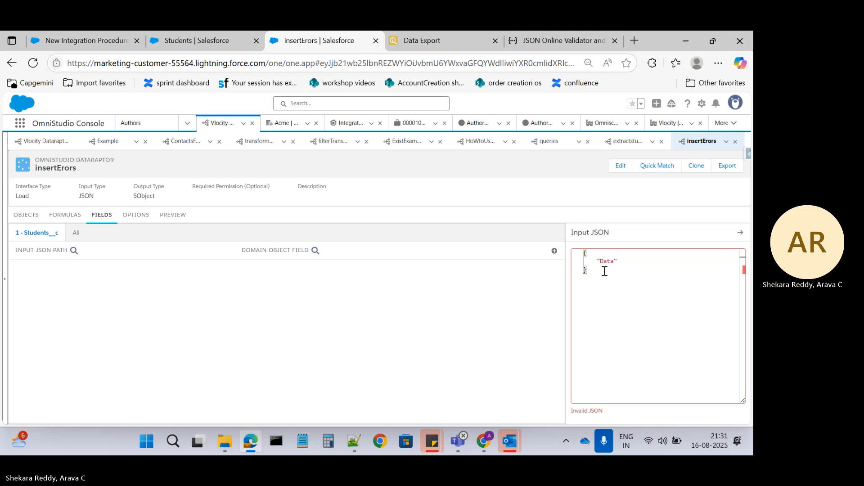
pyautogui.write(':{')
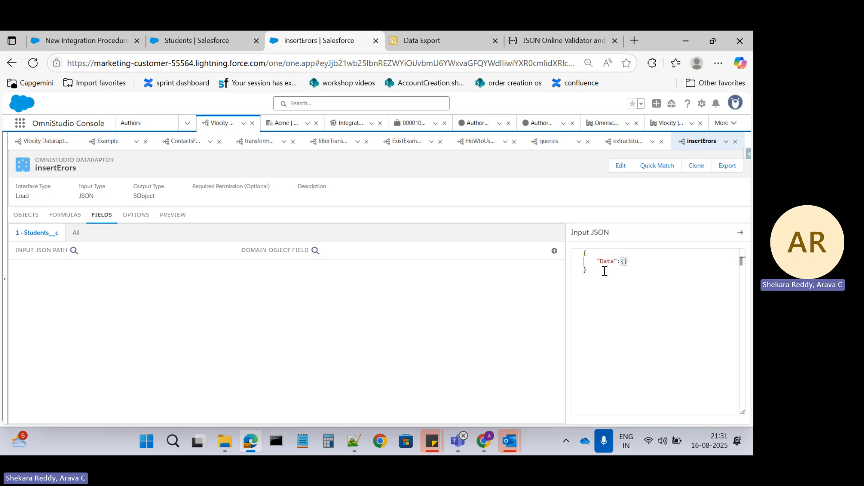
pyautogui.write('"":')
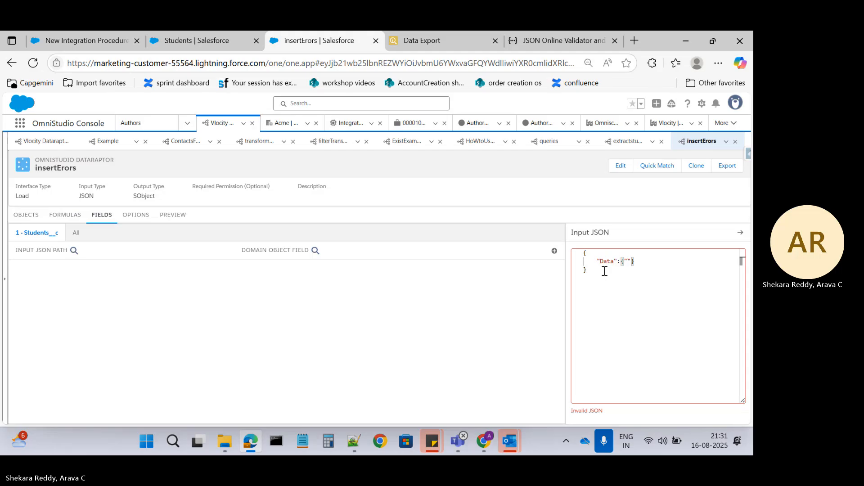
pyautogui.write('":')
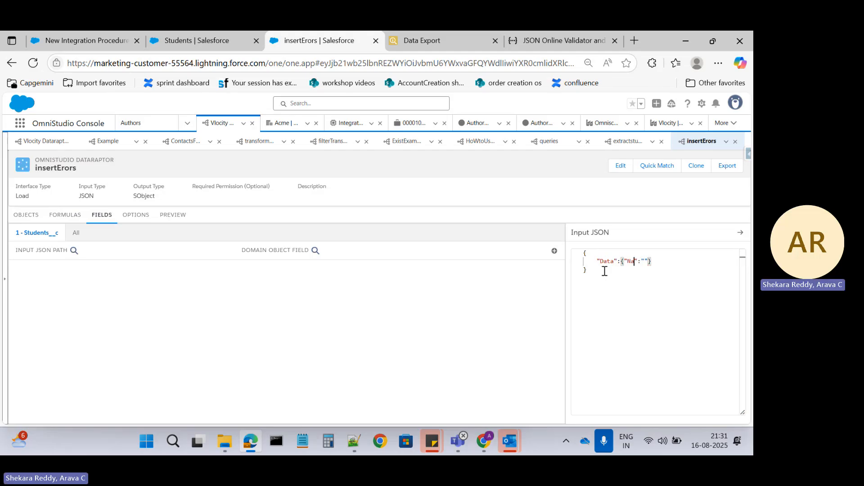
pyautogui.write('Name')
pyautogui.press('Right')
pyautogui.write(',')
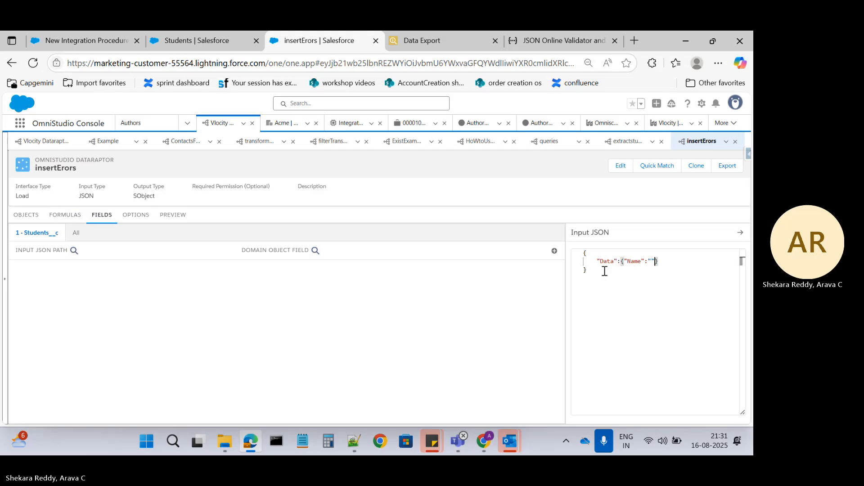
pyautogui.write('"')
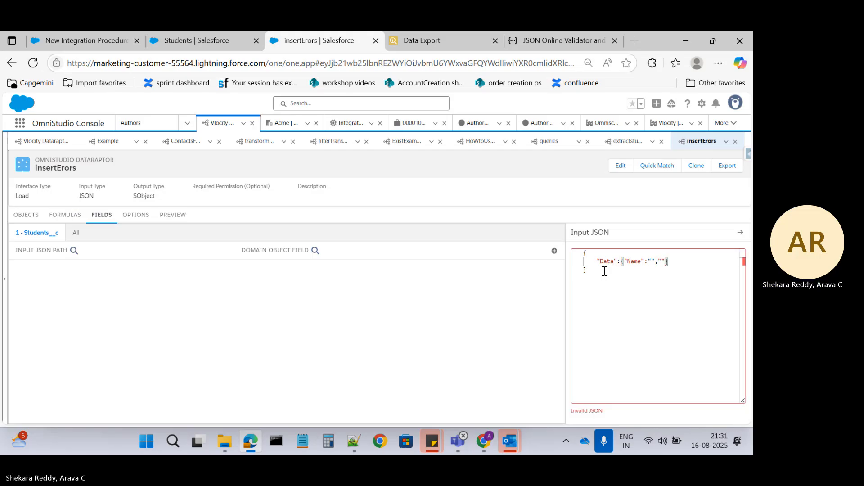
pyautogui.press('Right')
pyautogui.write(':"","')
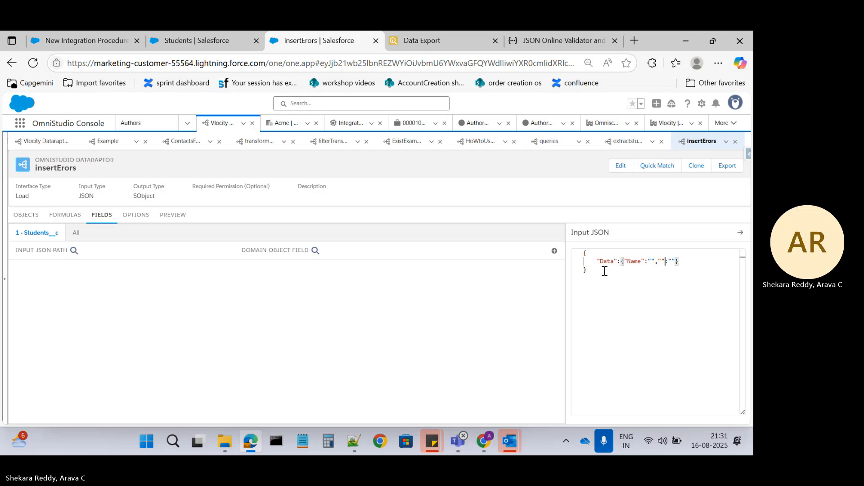
pyautogui.write('Errors')
pyautogui.click(612, 293)
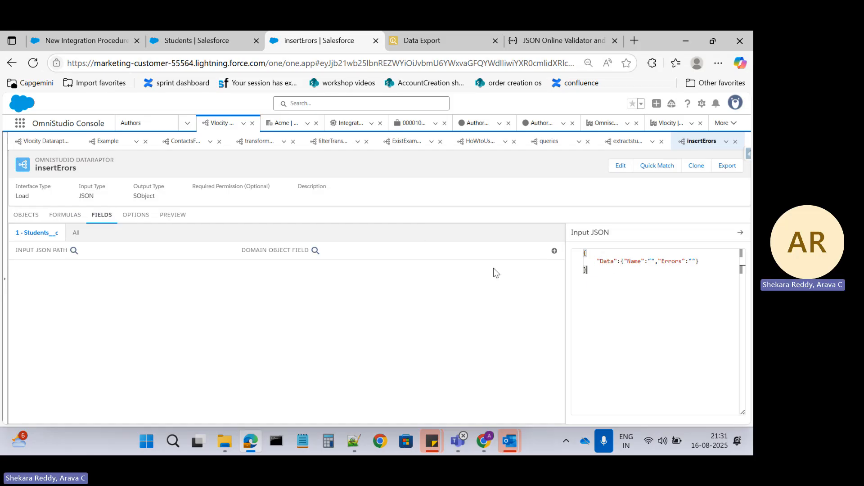
# Step: Add a field mapping from the input JSON path Data:Name to the Students__c field Name
pyautogui.doubleClick(606, 261)
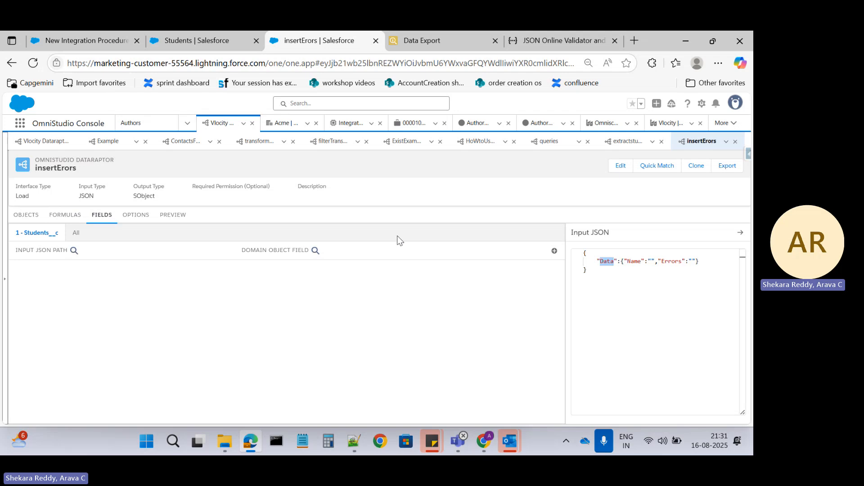
pyautogui.click(554, 251)
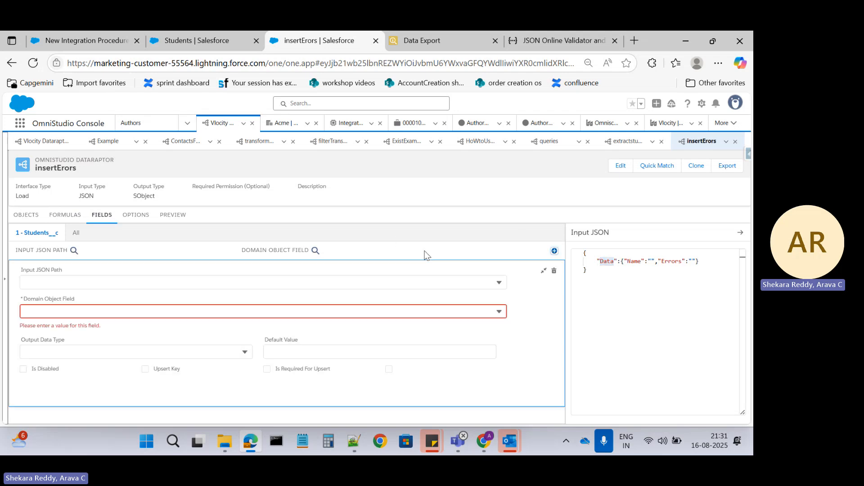
pyautogui.click(58, 278)
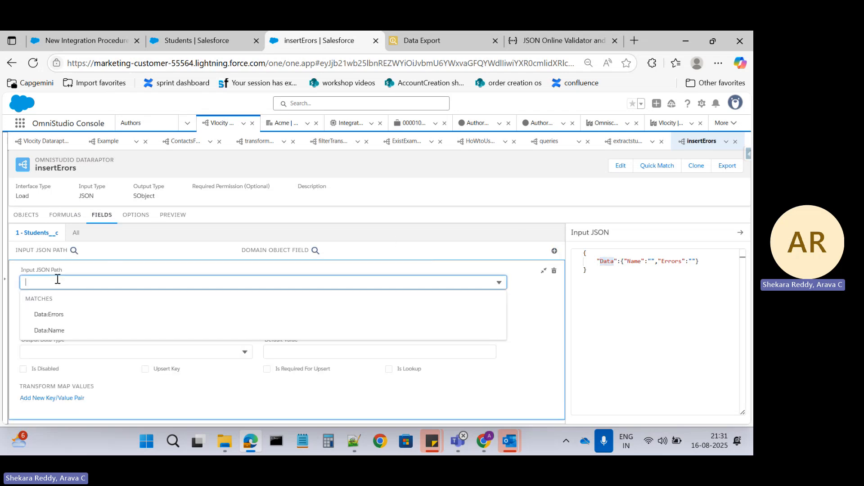
pyautogui.click(53, 333)
pyautogui.click(49, 310)
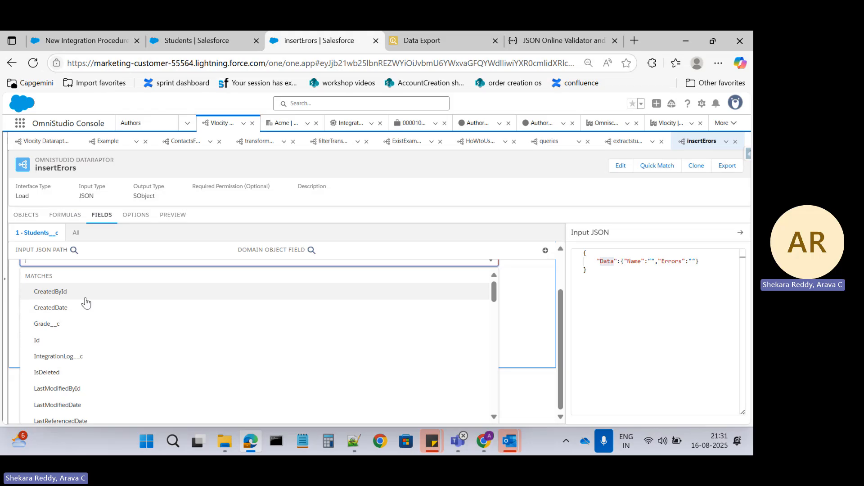
pyautogui.write('Name')
pyautogui.click(42, 359)
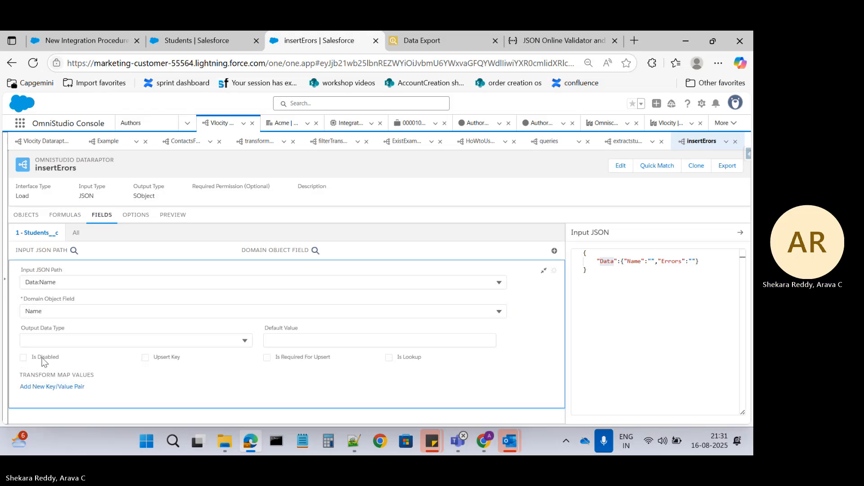
# Step: Add a field mapping from Data:Errors to IntegrationLog__c, and return to the Integration Procedure's SetValues1 properties
pyautogui.click(554, 251)
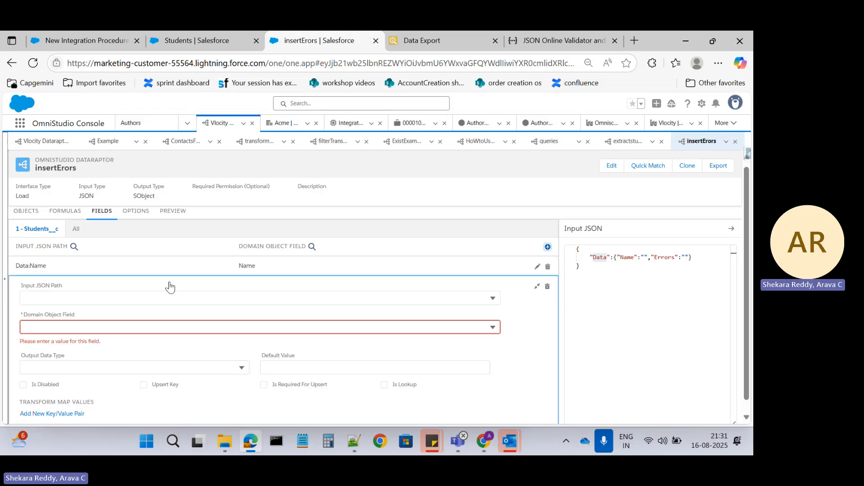
pyautogui.click(70, 298)
pyautogui.click(57, 329)
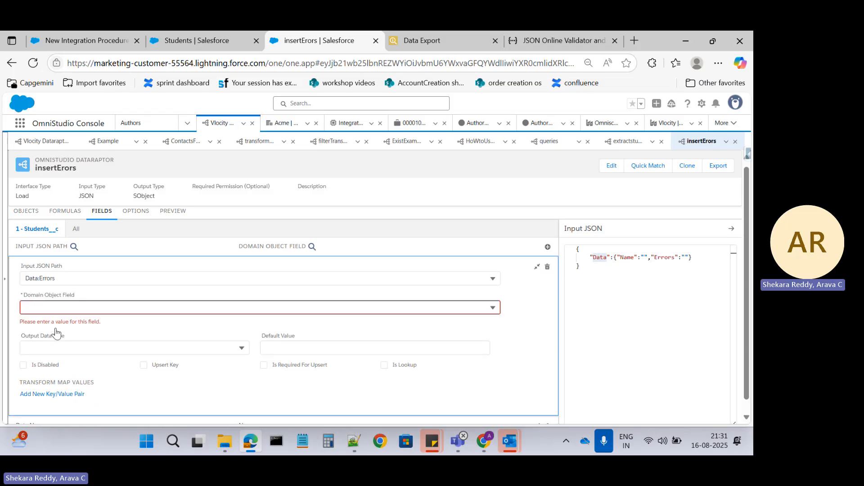
pyautogui.click(47, 308)
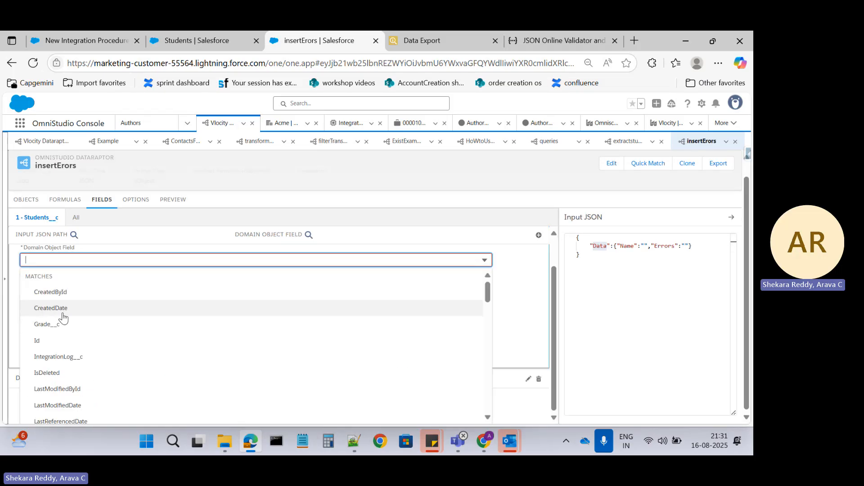
pyautogui.click(62, 362)
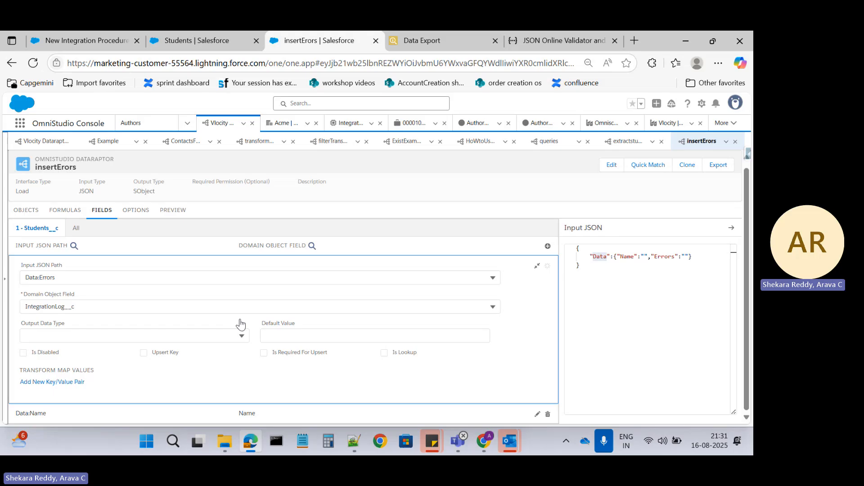
pyautogui.click(639, 316)
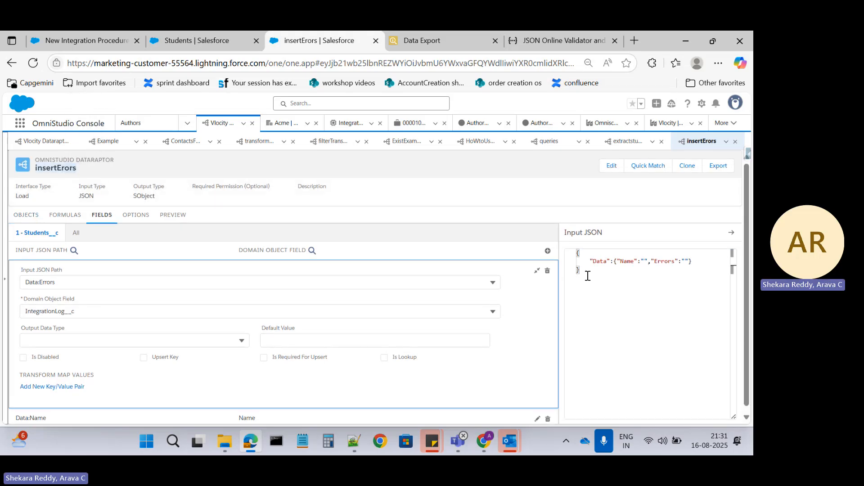
pyautogui.click(76, 42)
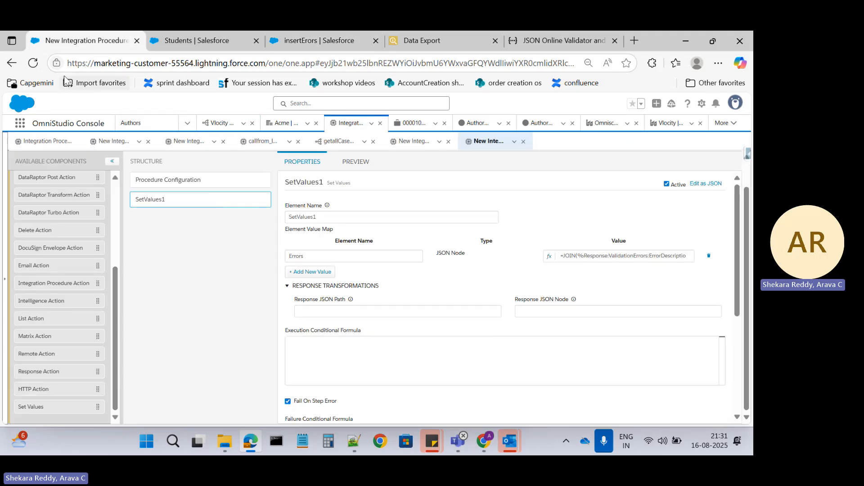
# Step: Add a DataRaptor Post Action after SetValues1 using the insertErors interface, sending only additional input, with one blank additional input pair
pyautogui.click(33, 64)
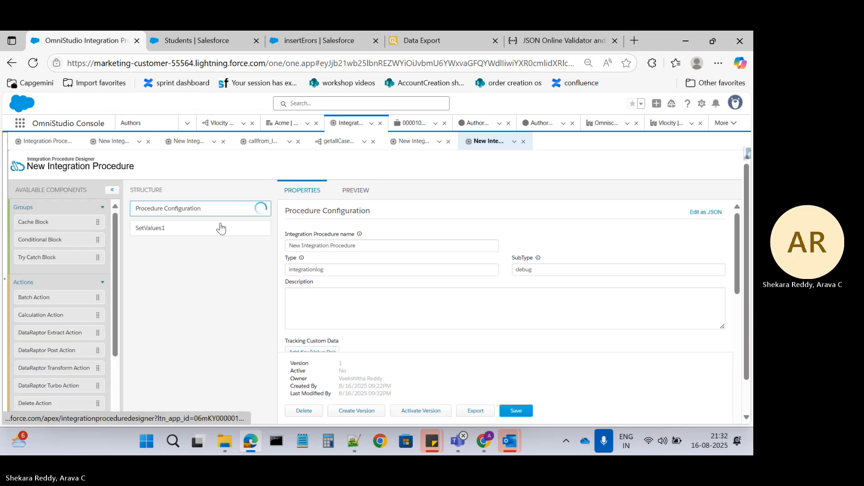
pyautogui.scroll(-1, 50, 317)
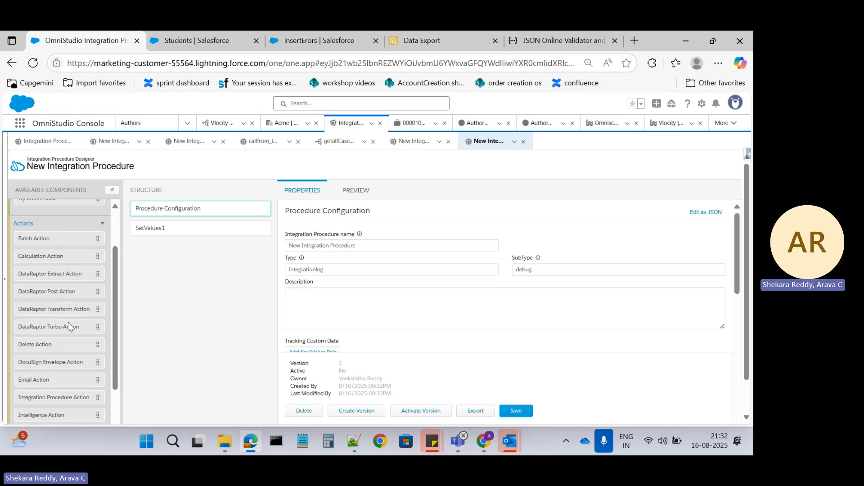
pyautogui.moveTo(55, 298); pyautogui.dragTo(187, 251)
pyautogui.click(295, 268)
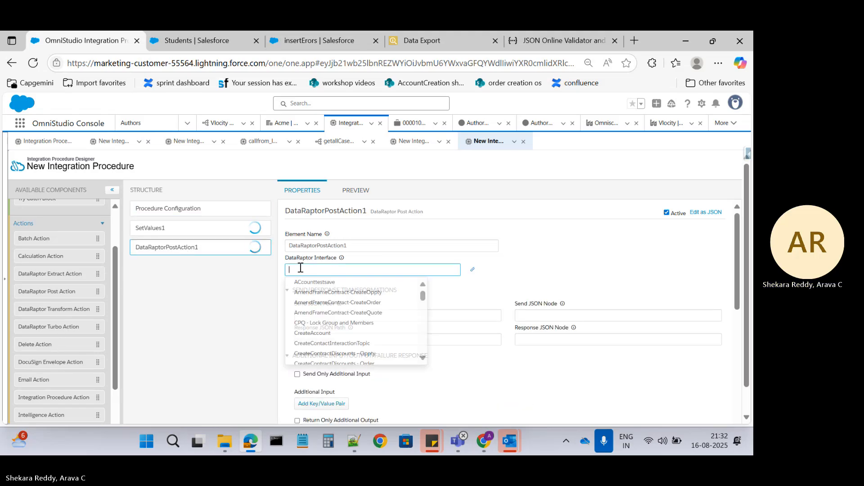
pyautogui.write('insertErors')
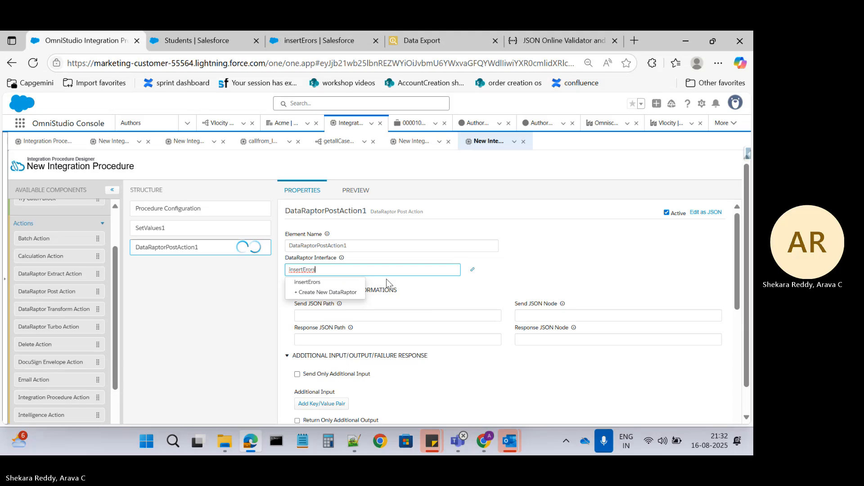
pyautogui.click(315, 282)
pyautogui.click(513, 270)
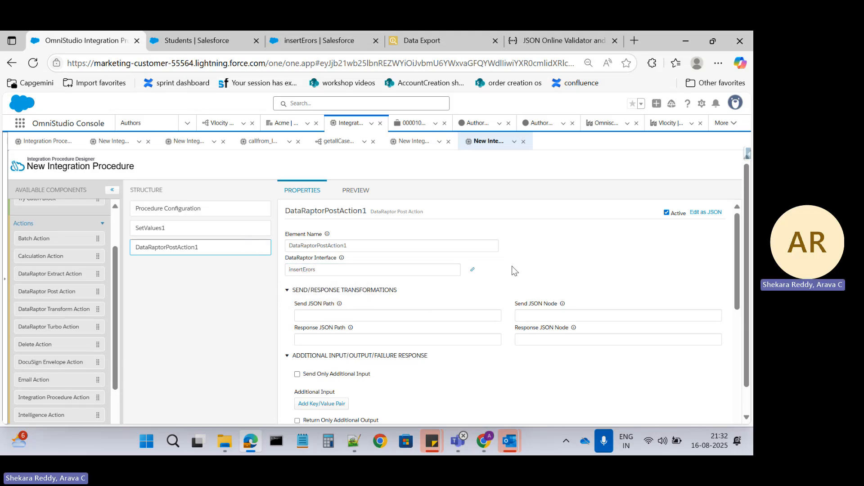
pyautogui.click(297, 375)
pyautogui.click(308, 404)
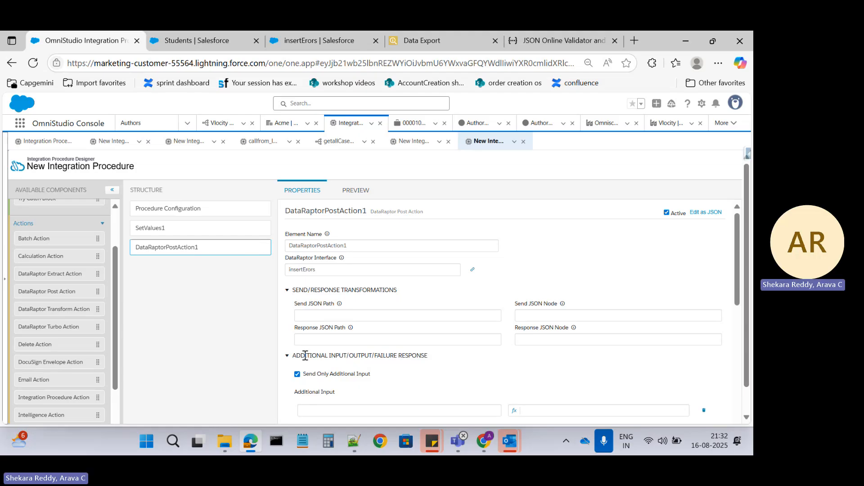
# Step: Insert a second Set Values element between SetValues1 and DataRaptorPostAction1 and give it one blank value row
pyautogui.click(149, 229)
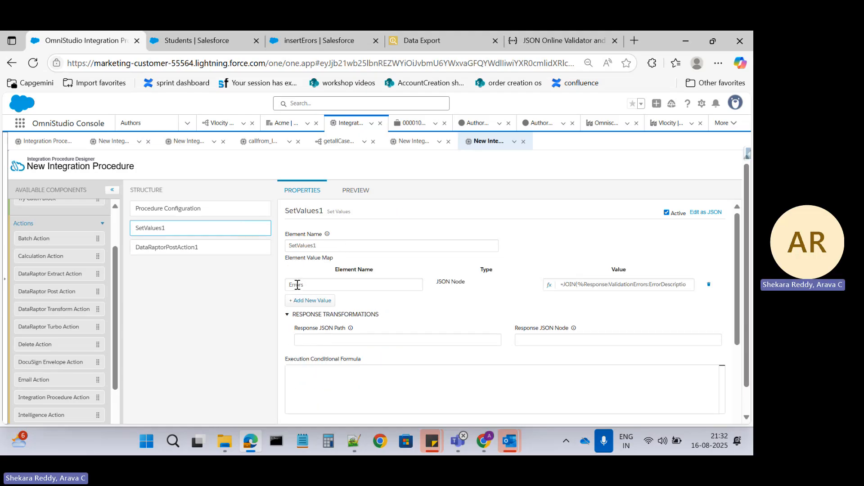
pyautogui.scroll(-5, 87, 314)
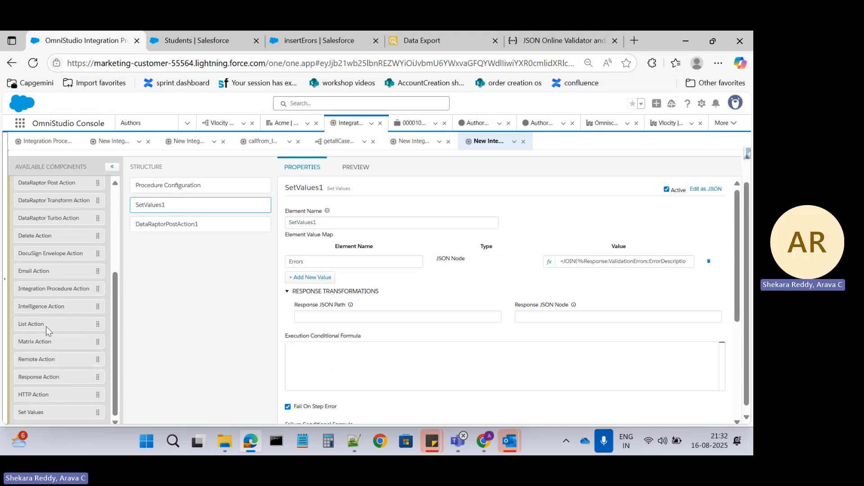
pyautogui.moveTo(37, 410); pyautogui.dragTo(182, 219)
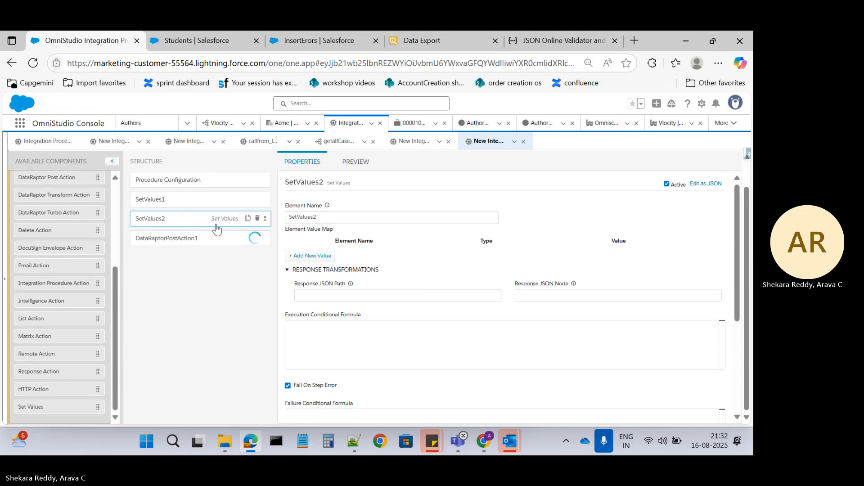
pyautogui.click(301, 256)
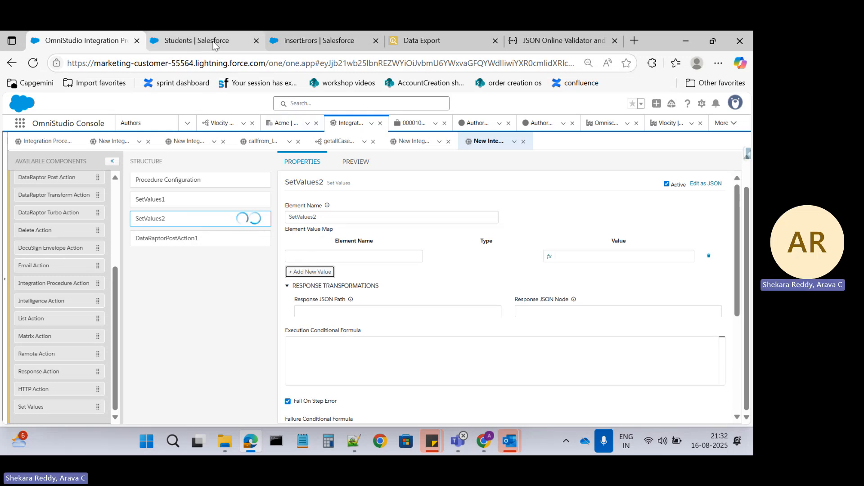
# Step: Name the new SetValues2 value Data, matching the root node in the insertErors DataRaptor's input JSON
pyautogui.click(190, 43)
pyautogui.click(290, 43)
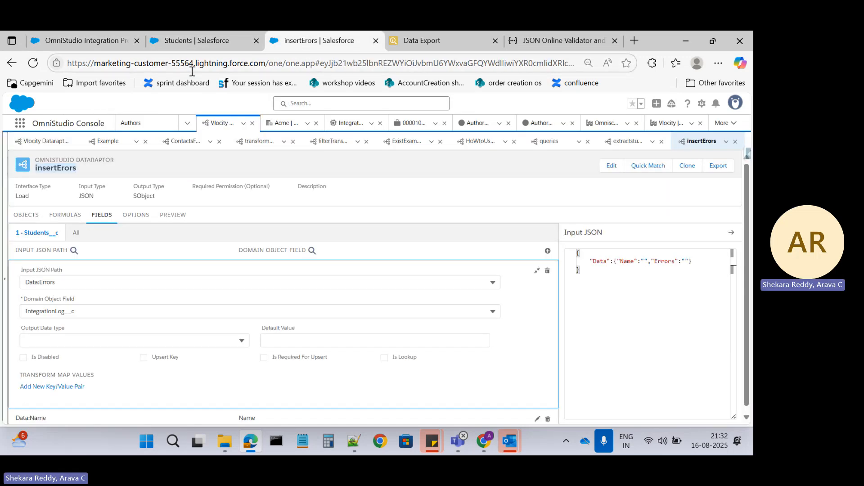
pyautogui.doubleClick(601, 259)
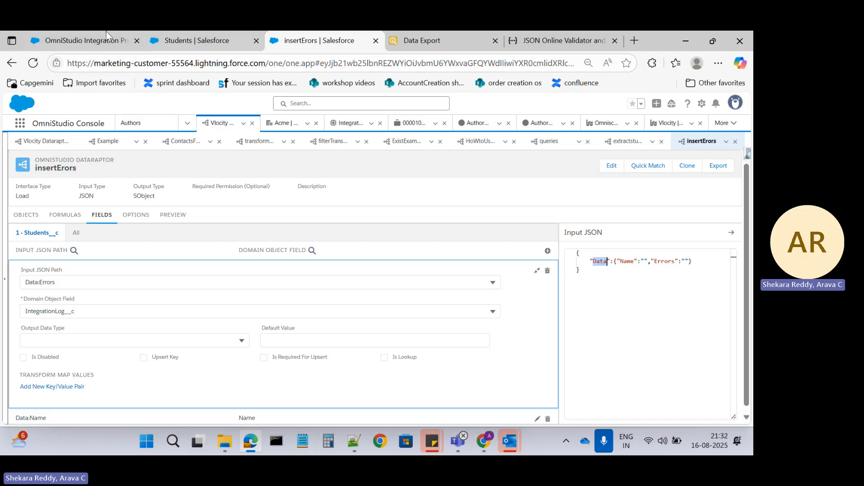
pyautogui.click(91, 40)
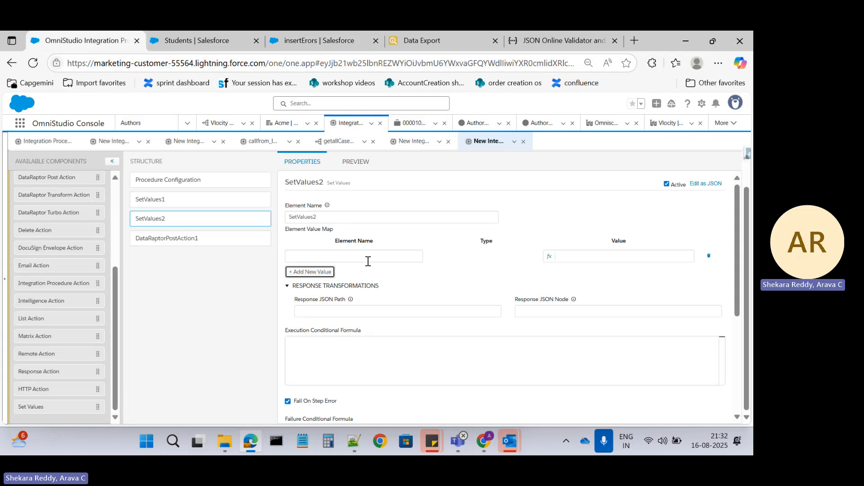
pyautogui.click(306, 256)
pyautogui.write('Data')
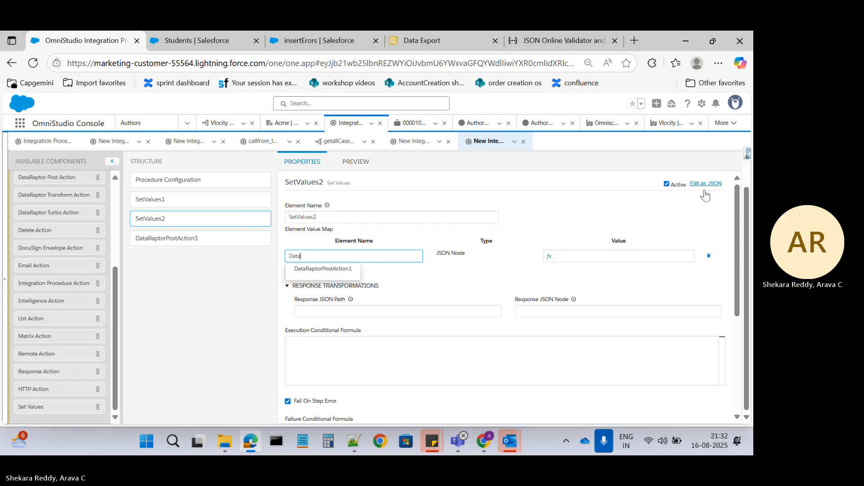
# Step: Edit SetValues2 as JSON and make Data an object containing "Name":"somedummyName" in its elementValueMap
pyautogui.click(154, 201)
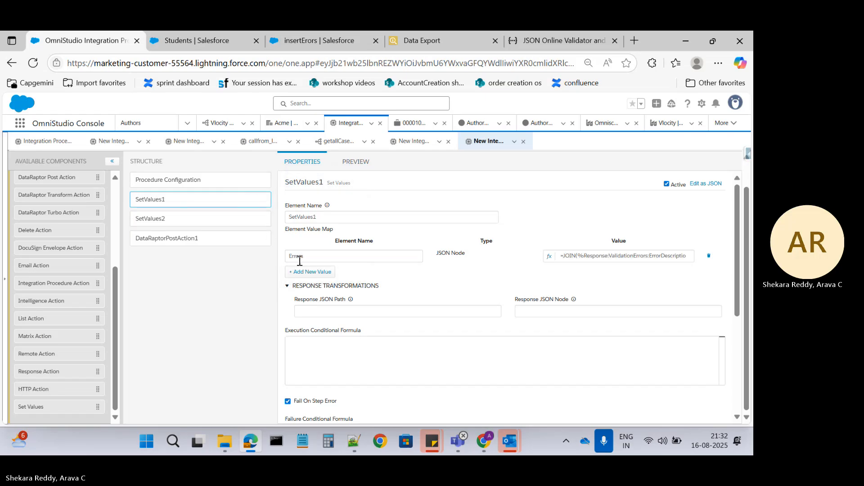
pyautogui.doubleClick(296, 256)
pyautogui.click(162, 221)
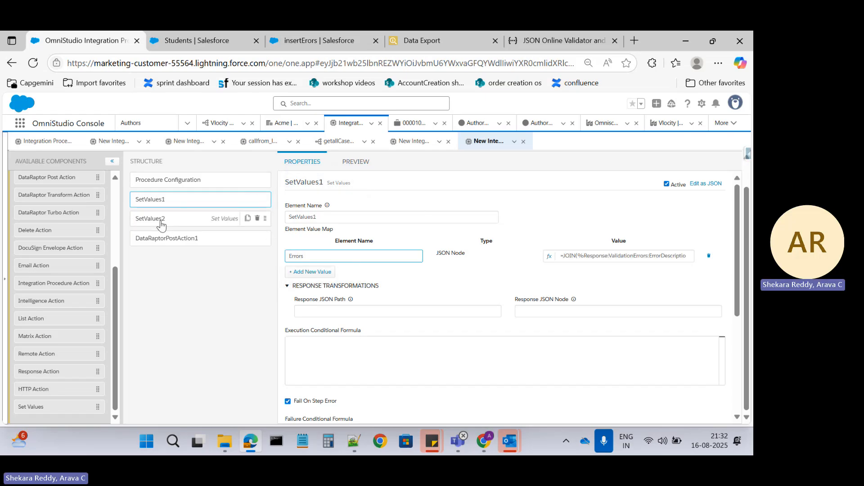
pyautogui.click(705, 184)
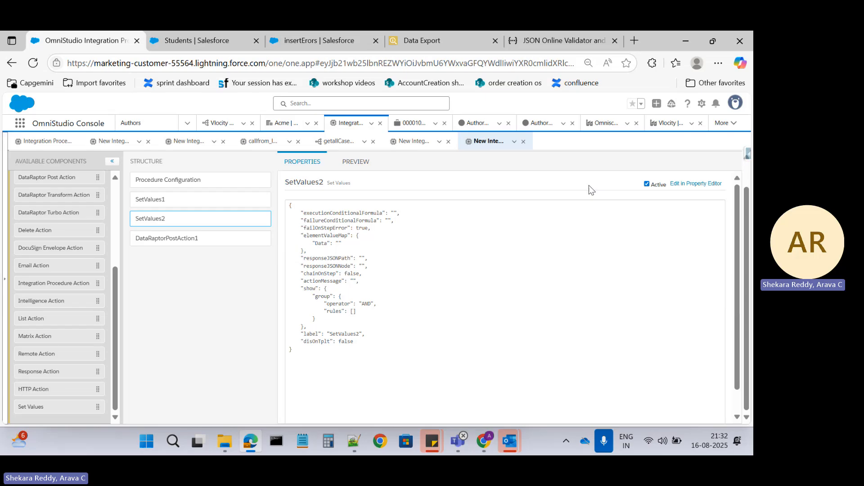
pyautogui.click(351, 242)
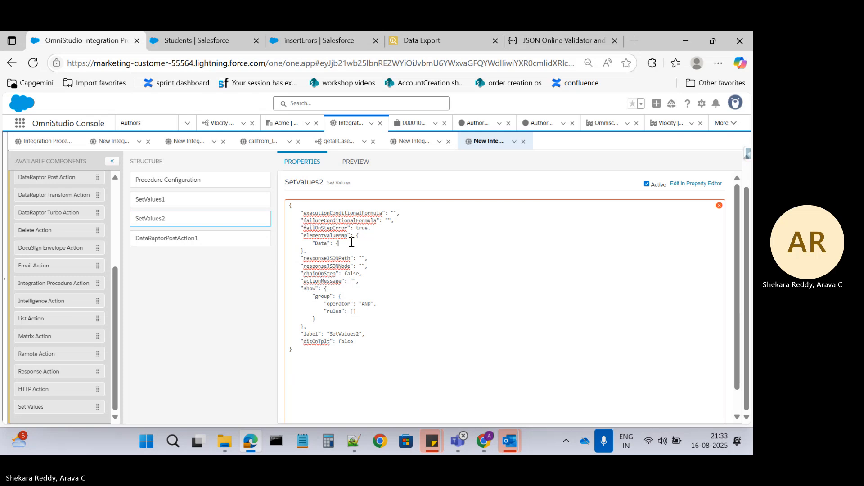
pyautogui.write('}')
pyautogui.write('""')
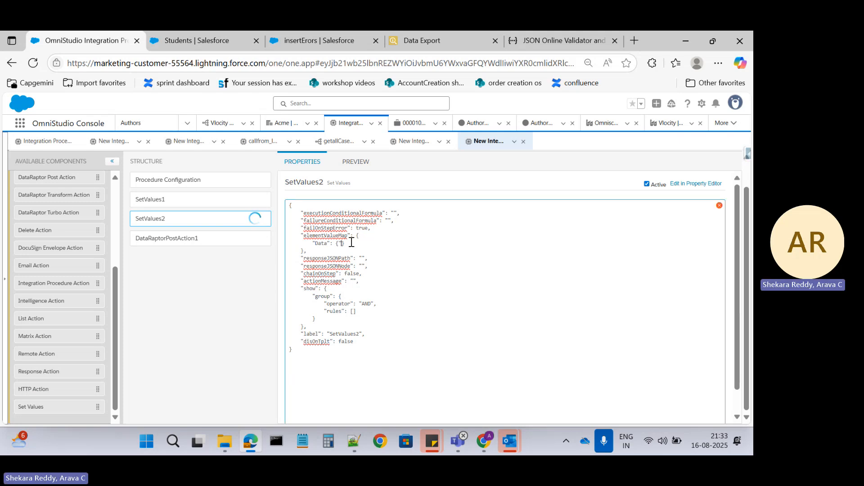
pyautogui.write(':""')
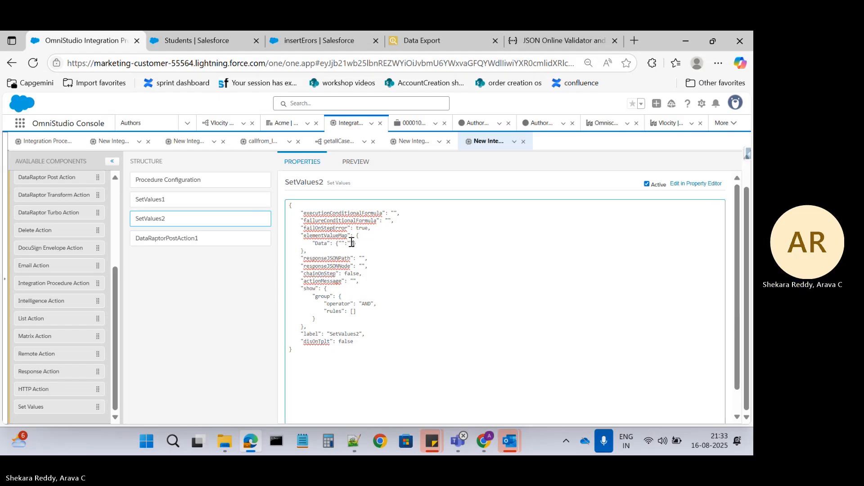
pyautogui.write('Name')
pyautogui.write('somed')
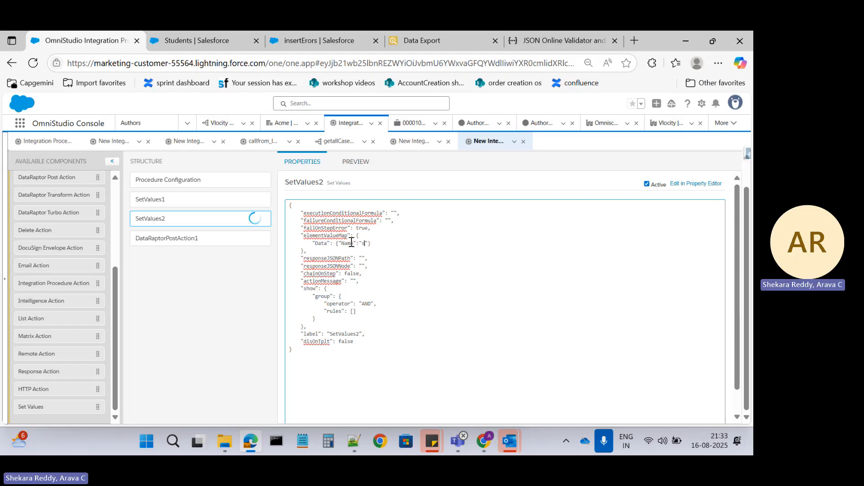
pyautogui.write('ummyName')
pyautogui.press('Right')
# Step: Try to add an Errors key after Name in SetValues2's Data object, matching the key in the insertErors input JSON
pyautogui.write(',')
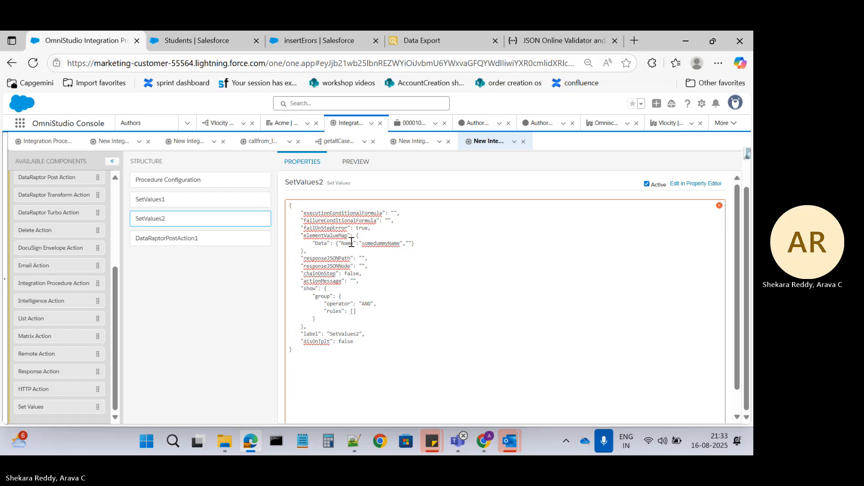
pyautogui.write('"Error')
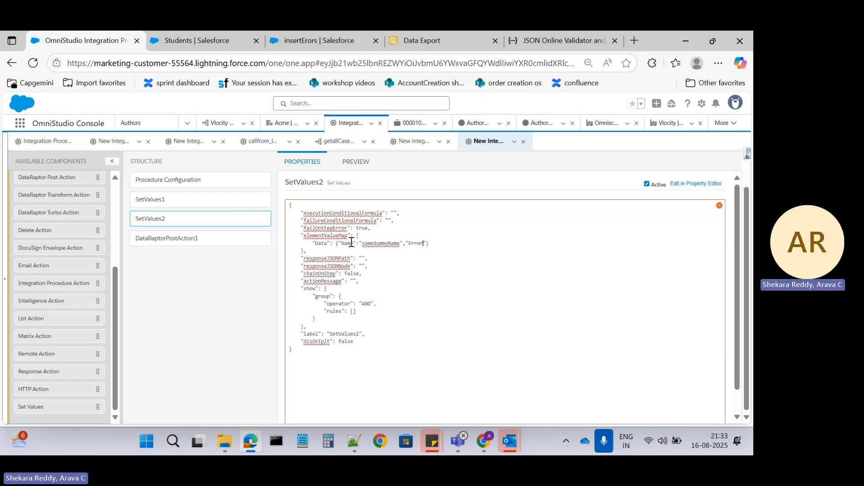
pyautogui.write('s')
pyautogui.click(320, 40)
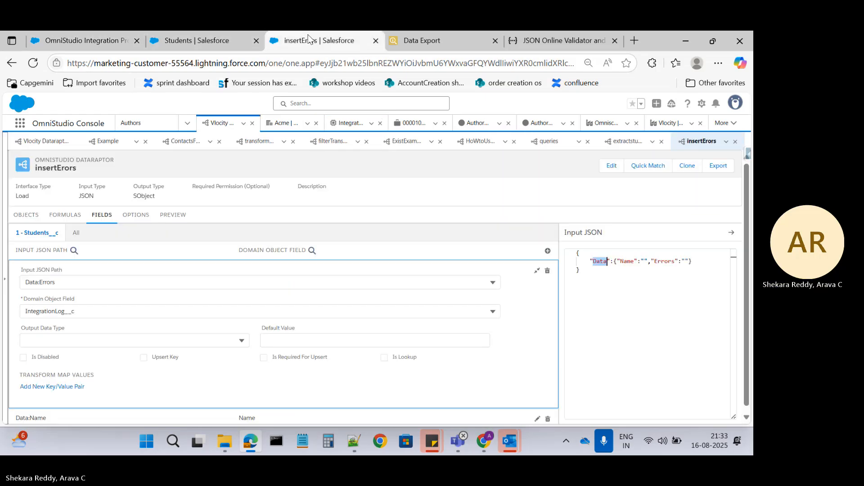
pyautogui.doubleClick(661, 261)
pyautogui.hotkey('ctrl', 'c')
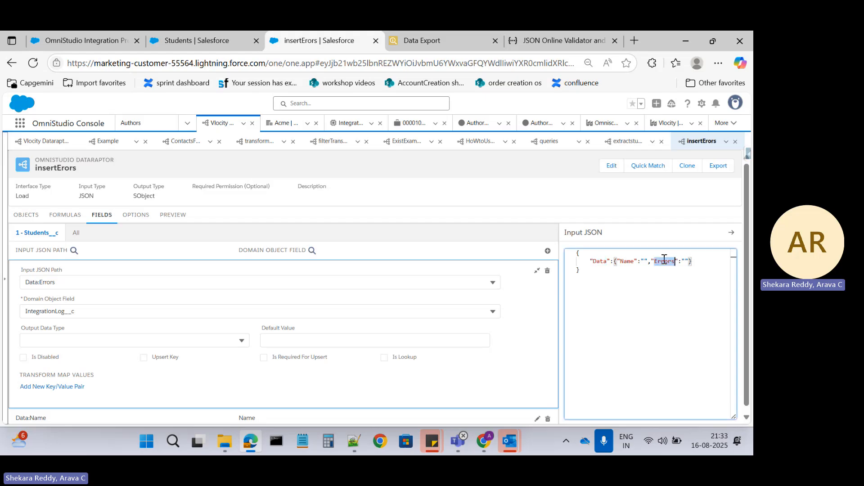
pyautogui.click(109, 48)
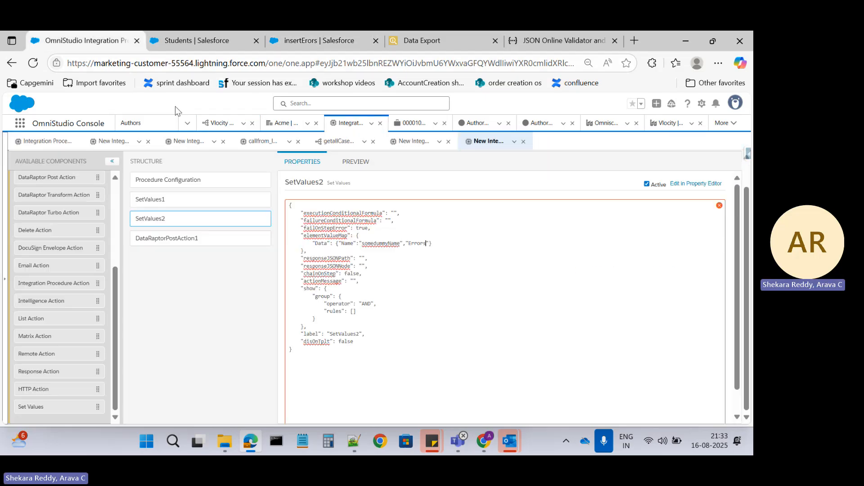
pyautogui.doubleClick(417, 243)
pyautogui.hotkey('ctrl', 'v')
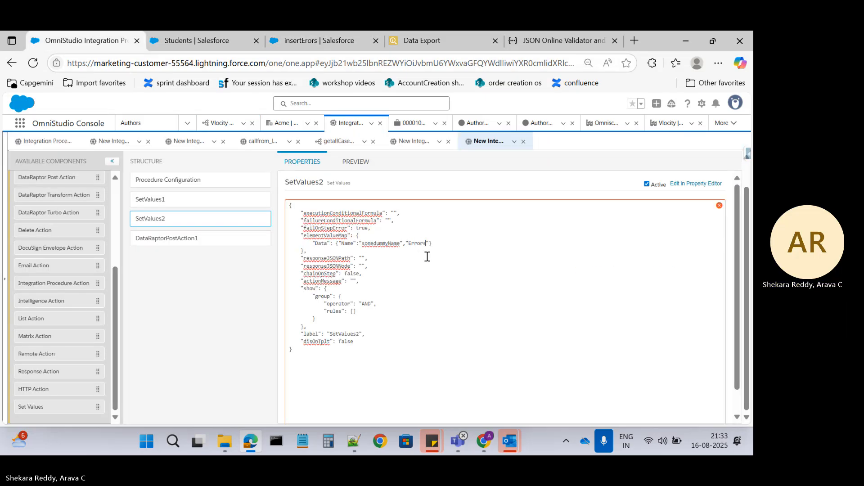
pyautogui.write('}')
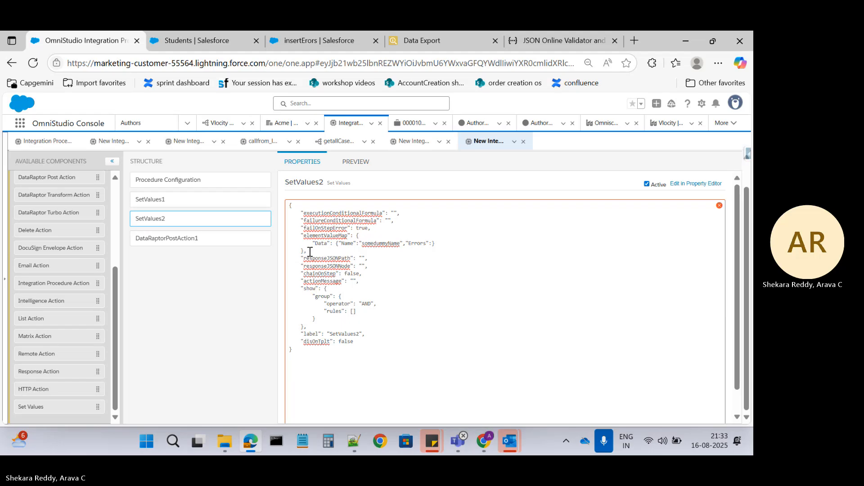
# Step: Check the SetValues1 element name, and add an Errors key with an empty value after Name in SetValues2's Data JSON
pyautogui.click(151, 202)
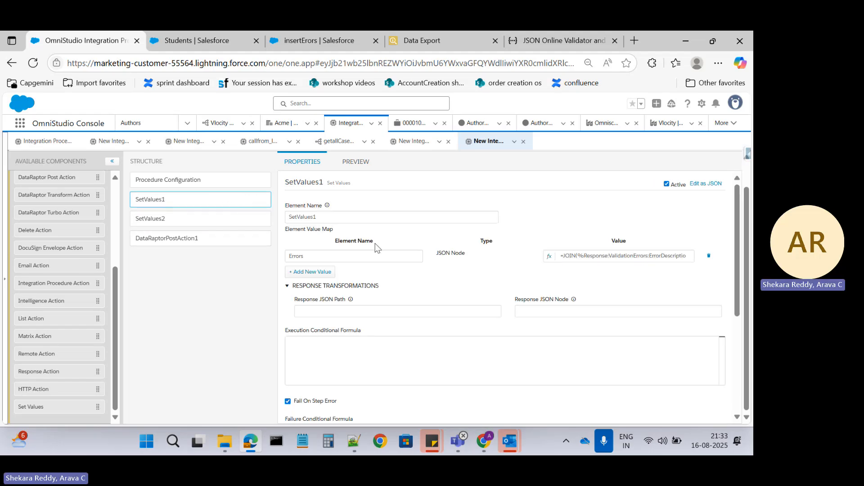
pyautogui.doubleClick(308, 215)
pyautogui.click(198, 220)
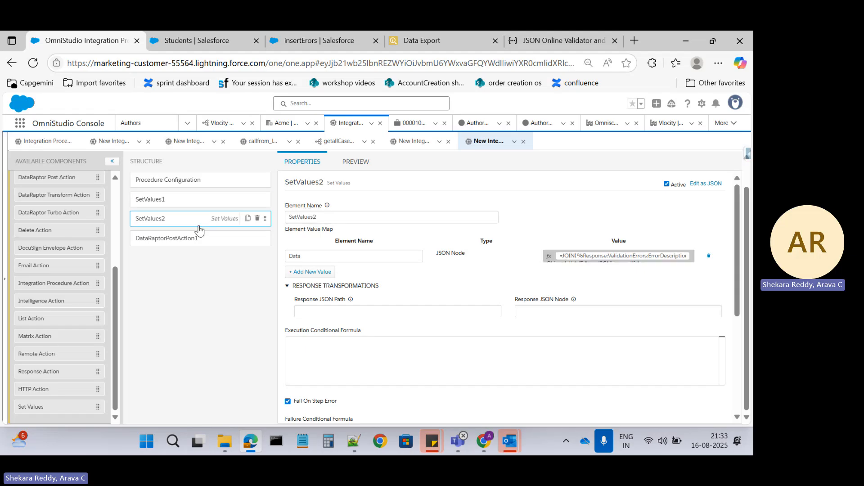
pyautogui.click(697, 184)
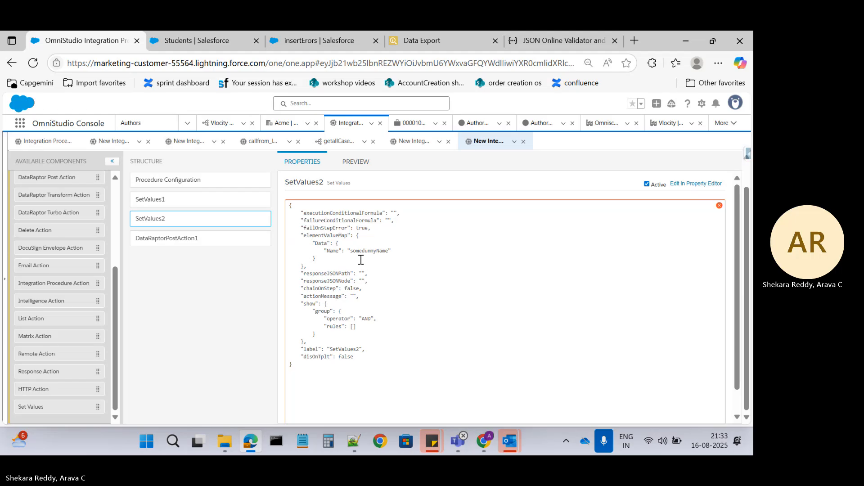
pyautogui.click(396, 252)
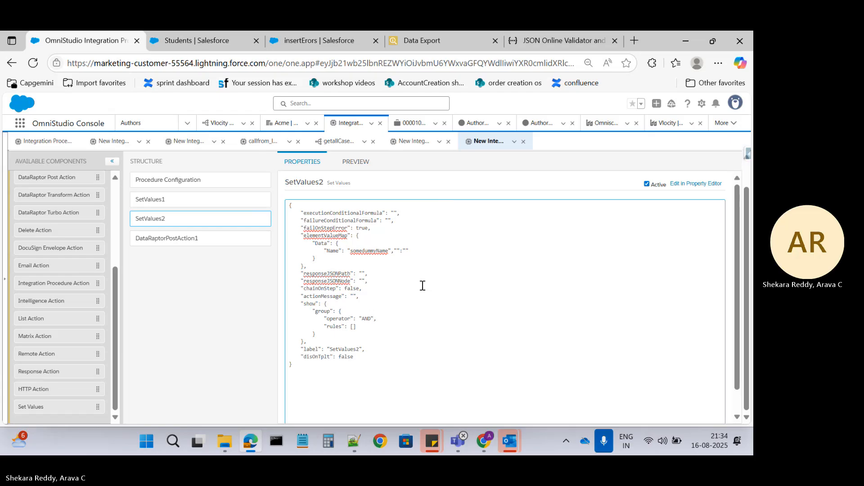
pyautogui.click(410, 237)
pyautogui.click(688, 188)
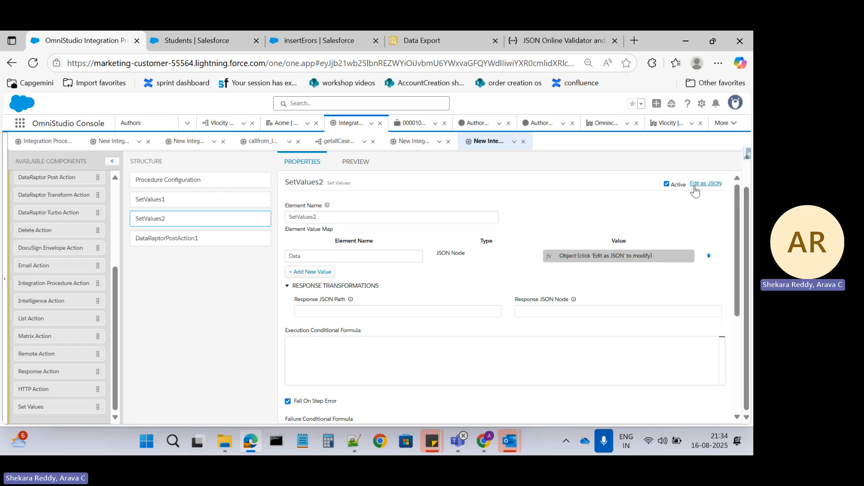
pyautogui.click(695, 188)
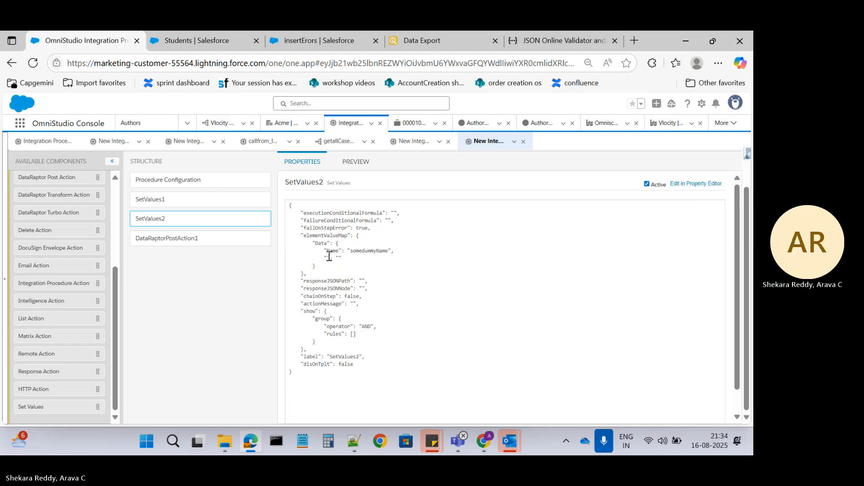
pyautogui.click(329, 256)
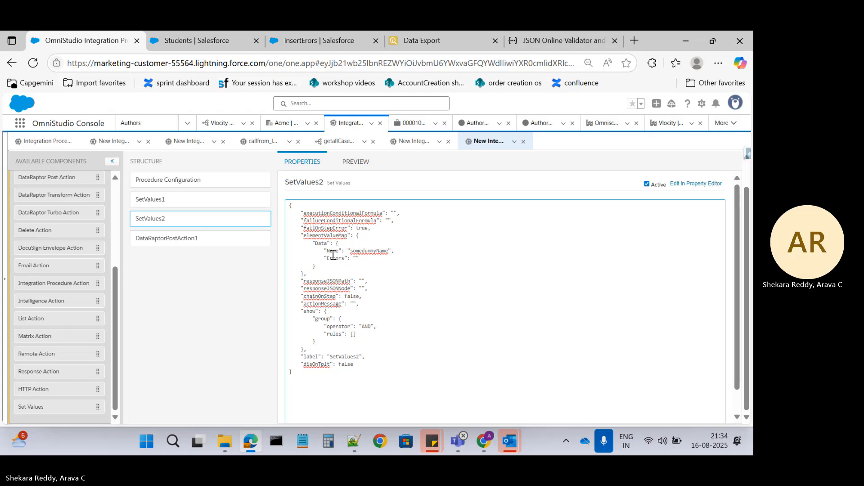
# Step: Set the Errors value in SetValues2's Data JSON to "%SetValues1:Errors%" and return to the property editor
pyautogui.press('BackSpace')
pyautogui.press('BackSpace')
pyautogui.write('Values')
pyautogui.write(':Errors')
pyautogui.click(678, 184)
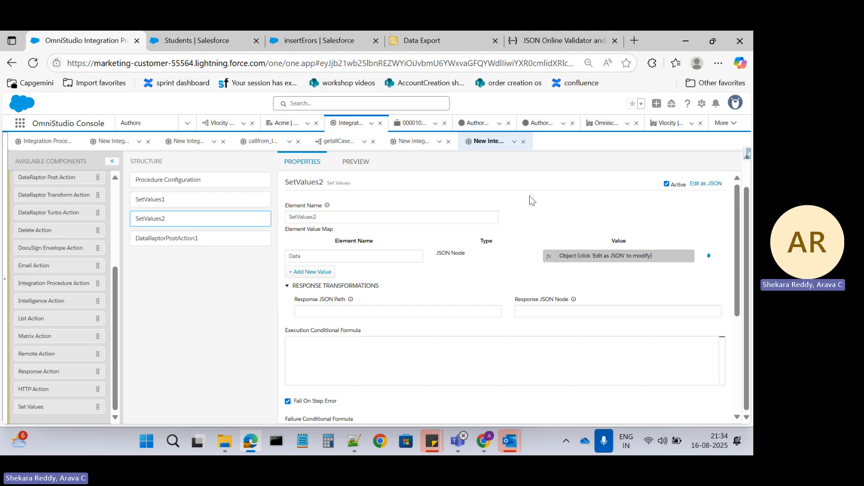
# Step: Copy the Errors element name from SetValues1 and paste it over the name after the colon in SetValues2's "%SetValues1:Errors%" reference
pyautogui.click(169, 202)
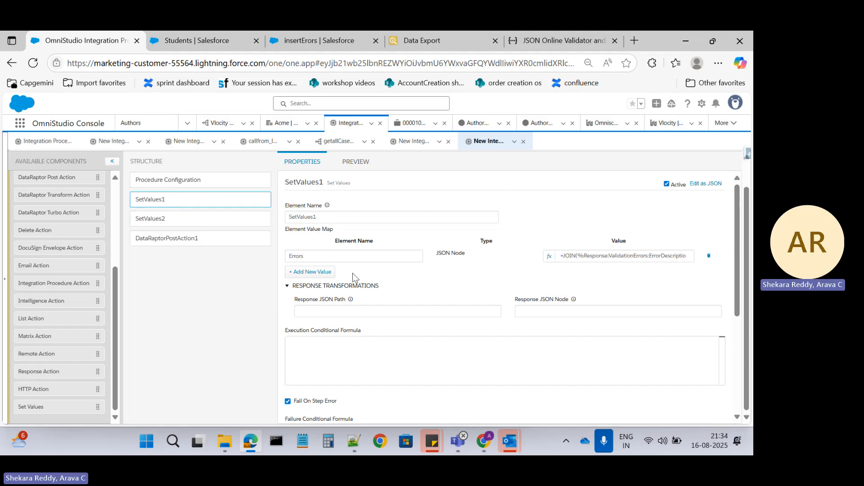
pyautogui.doubleClick(297, 256)
pyautogui.hotkey('ctrl', 'c')
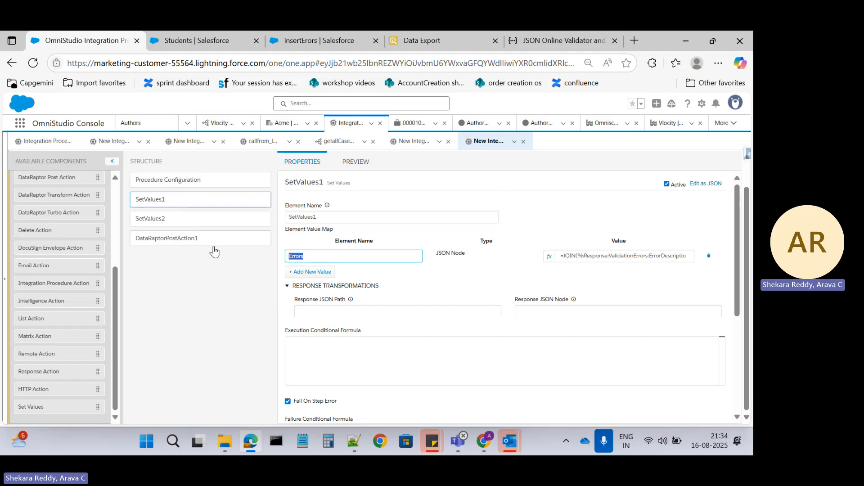
pyautogui.click(149, 221)
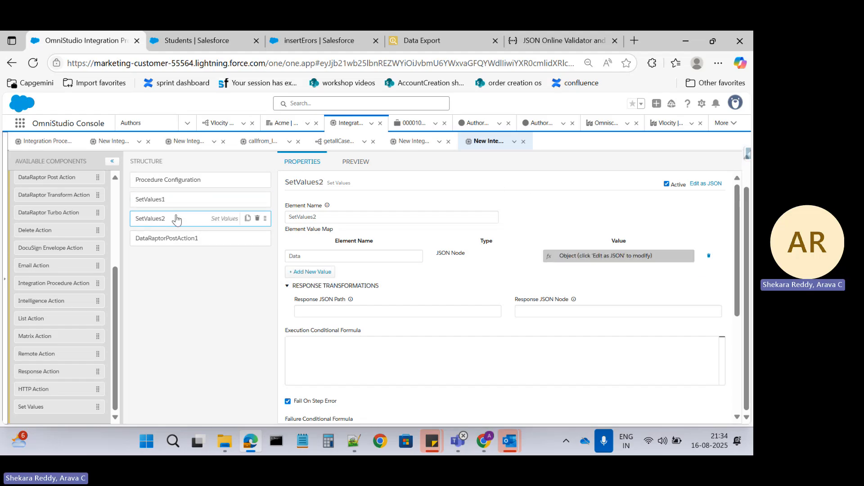
pyautogui.click(705, 184)
pyautogui.doubleClick(399, 259)
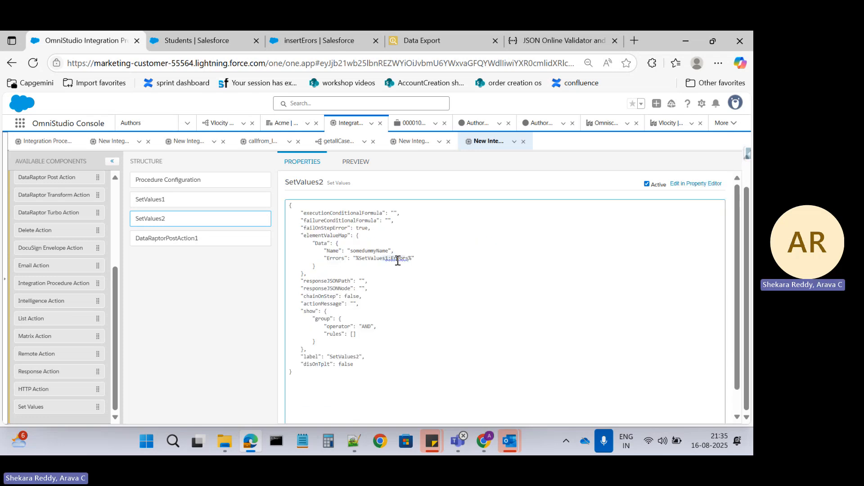
pyautogui.hotkey('ctrl', 'v')
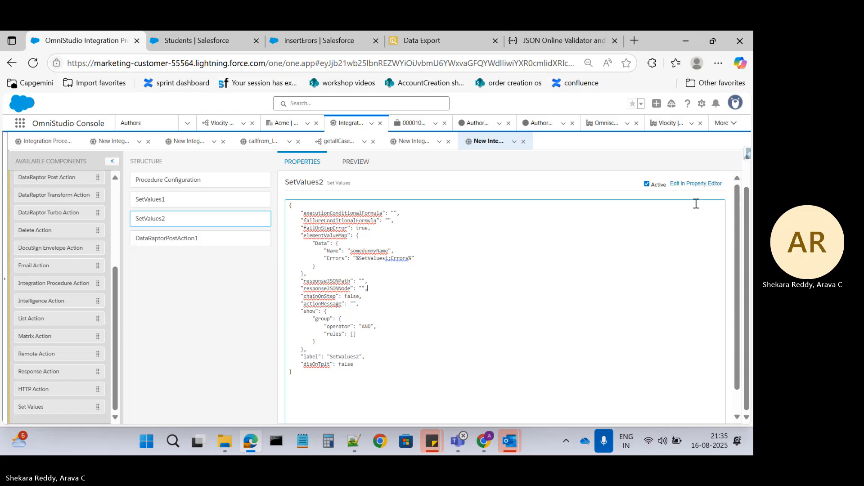
pyautogui.click(679, 184)
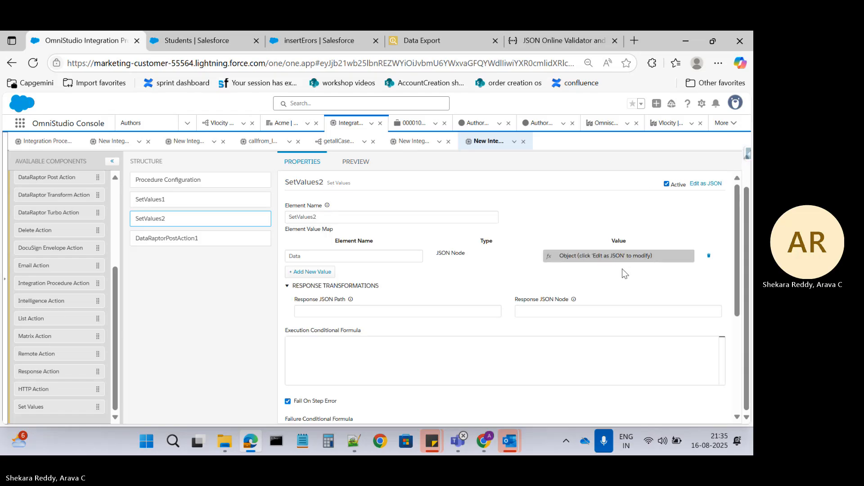
pyautogui.click(695, 186)
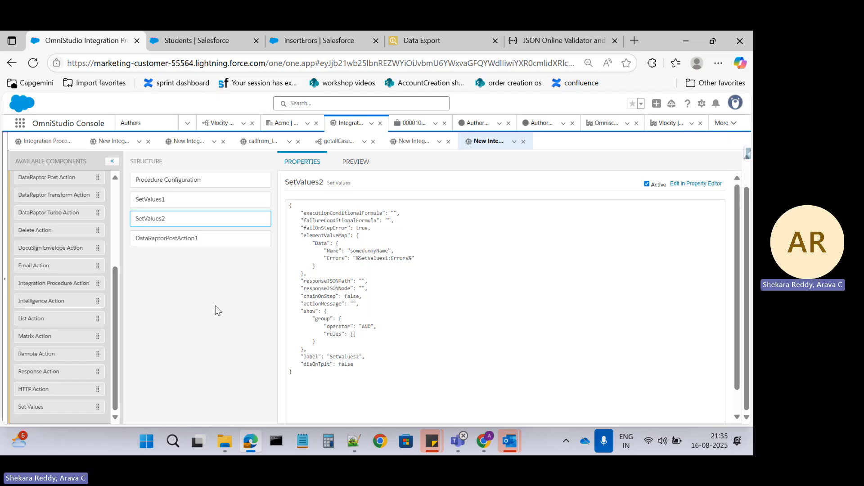
# Step: Execute the procedure in preview and examine the Data, Name and Errors nodes in the SetValues2 debug output
pyautogui.click(355, 163)
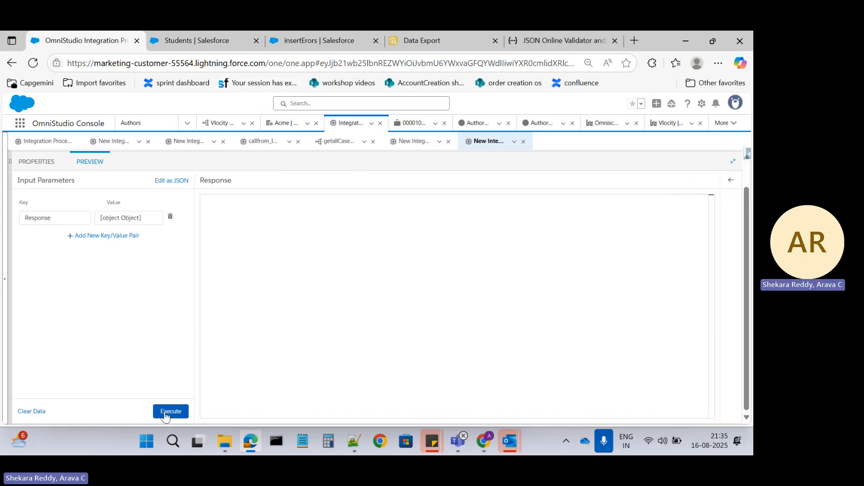
pyautogui.click(165, 412)
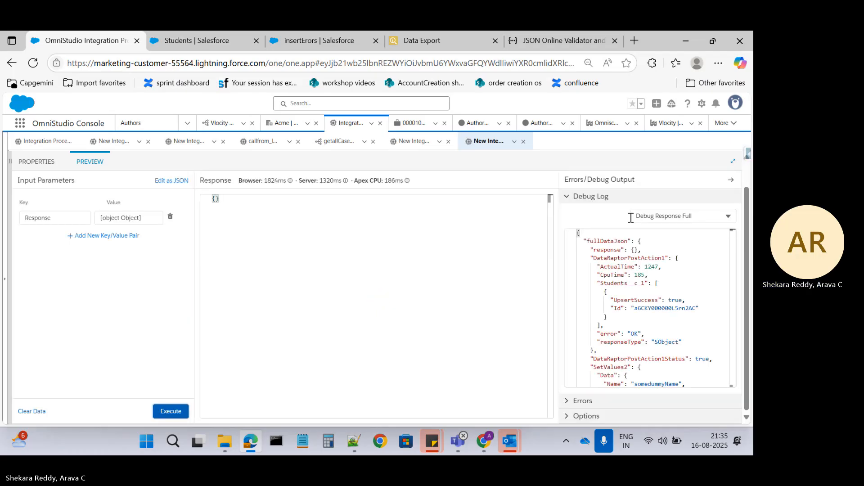
pyautogui.click(676, 216)
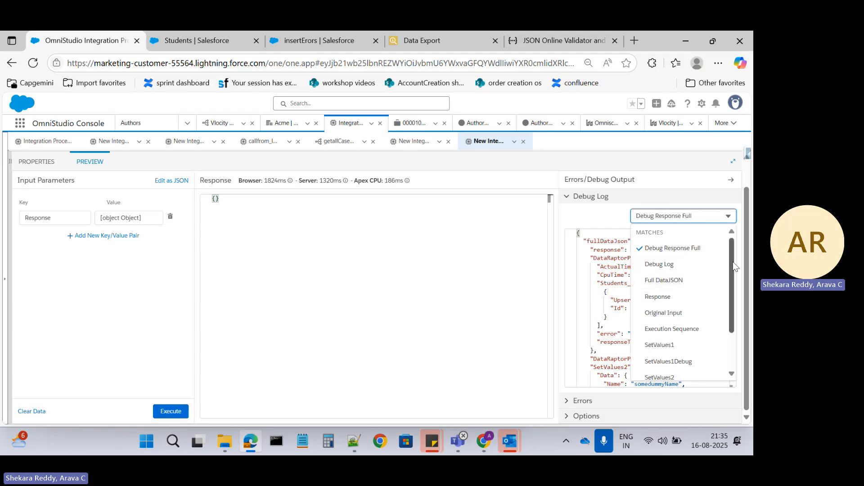
pyautogui.moveTo(732, 261); pyautogui.dragTo(727, 309)
pyautogui.click(673, 322)
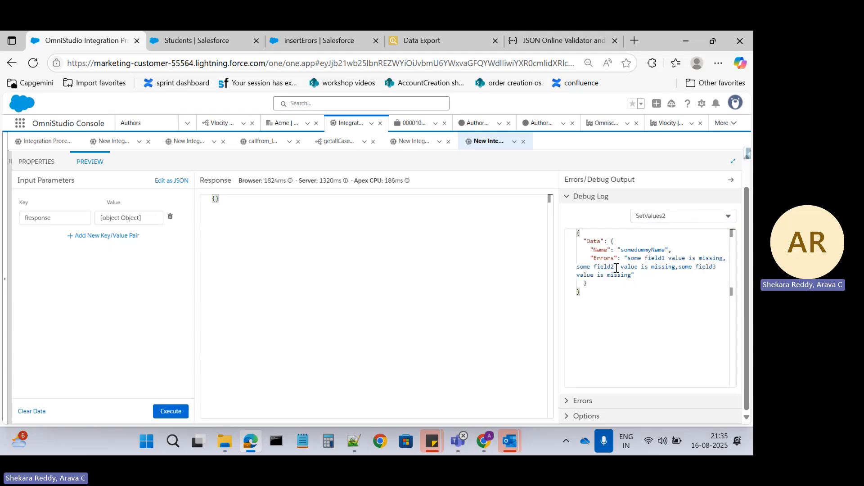
pyautogui.doubleClick(594, 242)
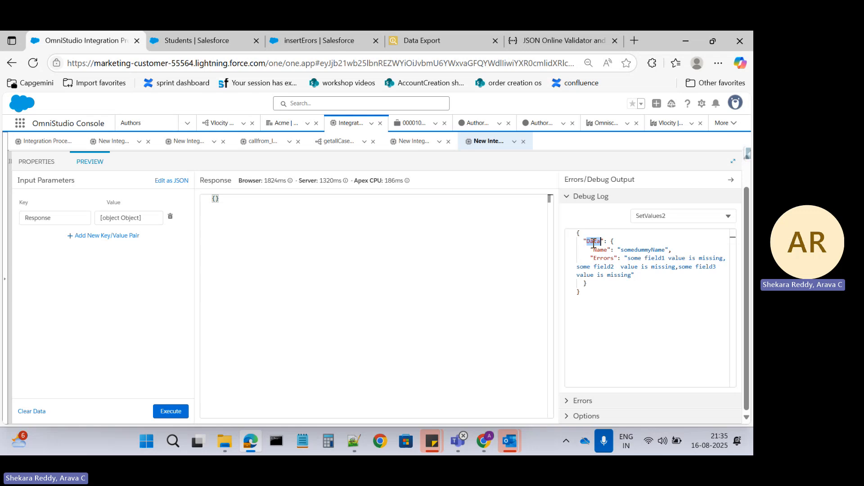
pyautogui.click(656, 251)
pyautogui.click(608, 259)
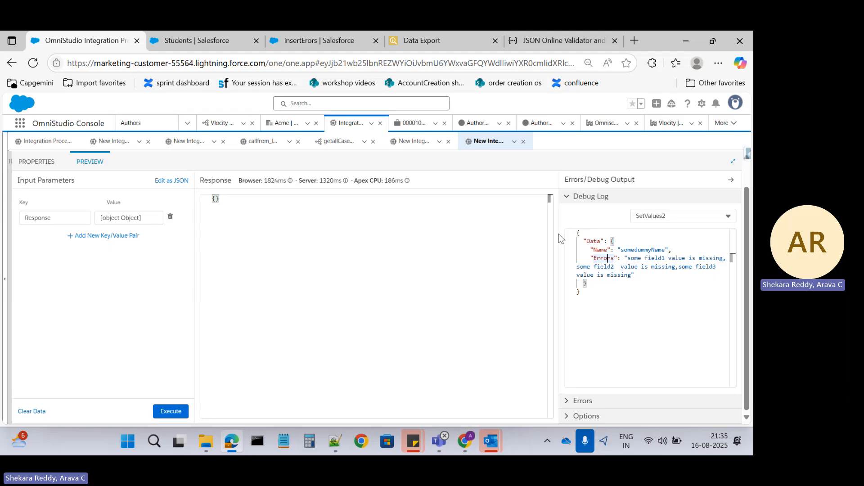
# Step: Delete the additional input key/value pair from DataRaptorPostAction1 and turn off Send Only Additional Input
pyautogui.click(33, 162)
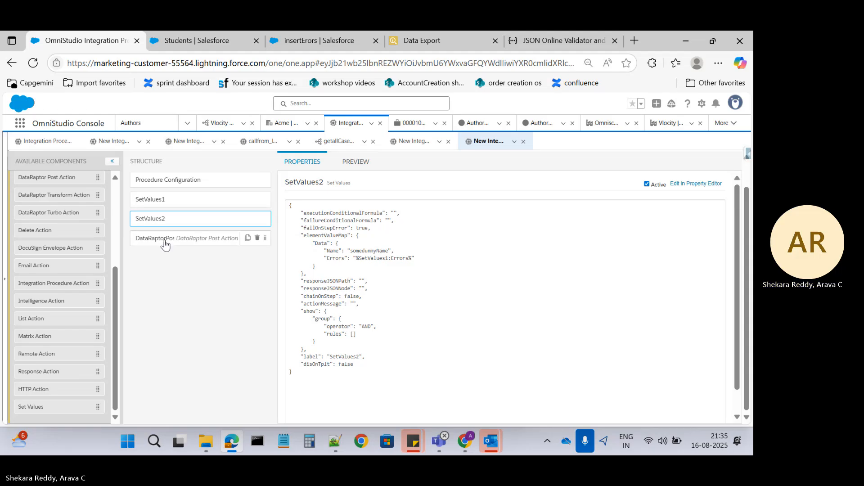
pyautogui.click(166, 239)
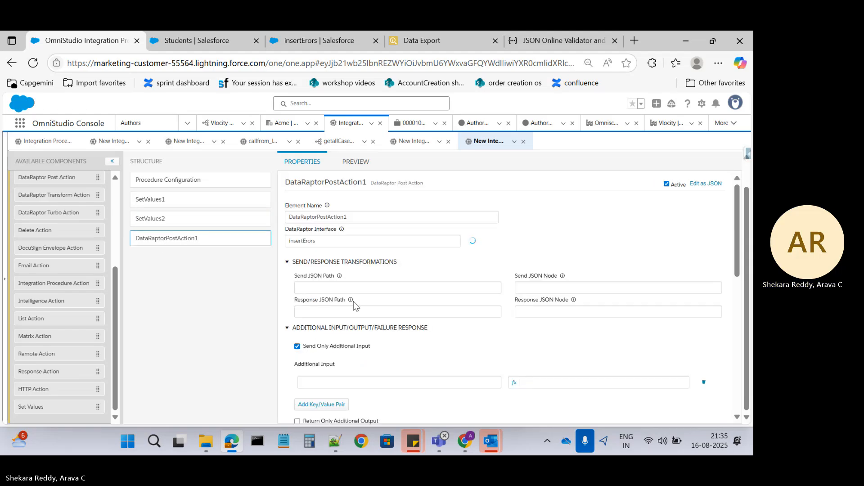
pyautogui.click(151, 219)
pyautogui.doubleClick(306, 217)
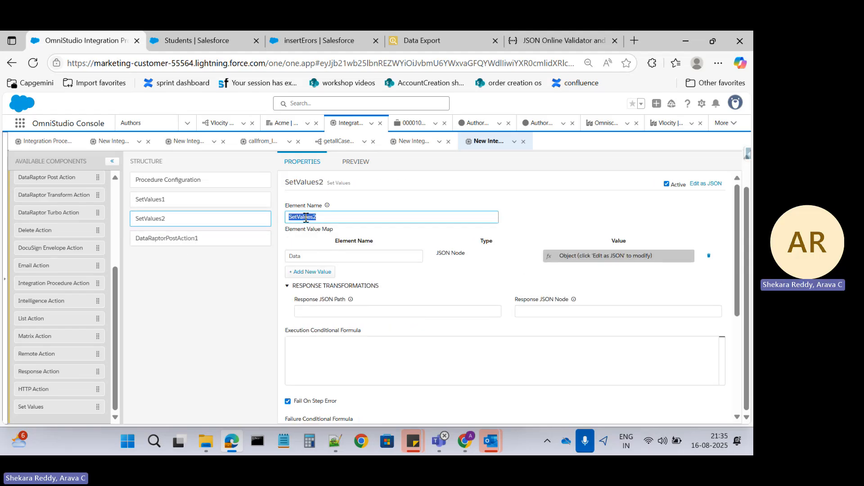
pyautogui.click(216, 239)
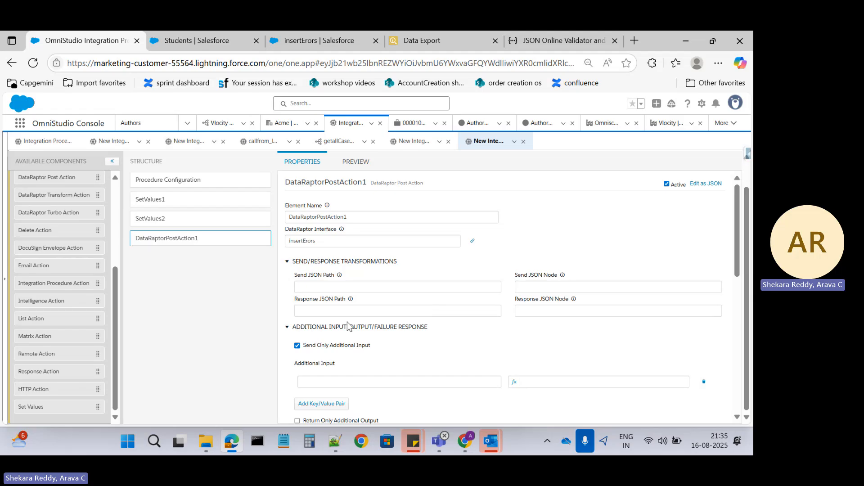
pyautogui.scroll(-1, 347, 325)
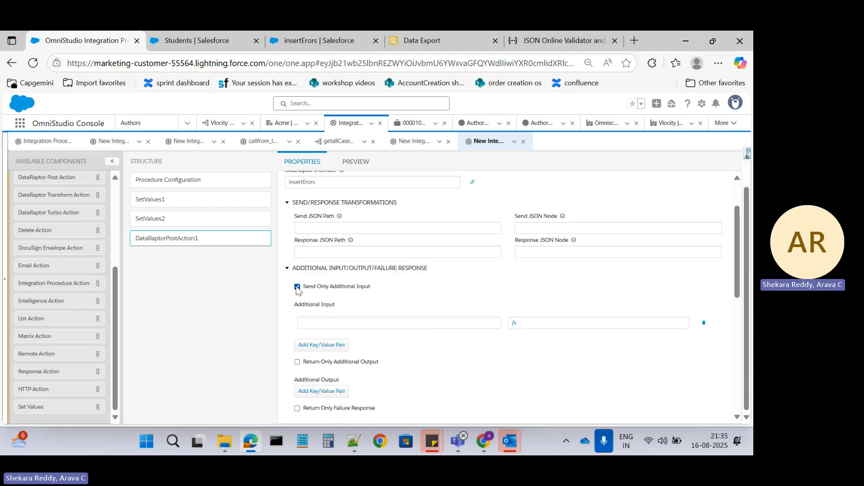
pyautogui.click(323, 323)
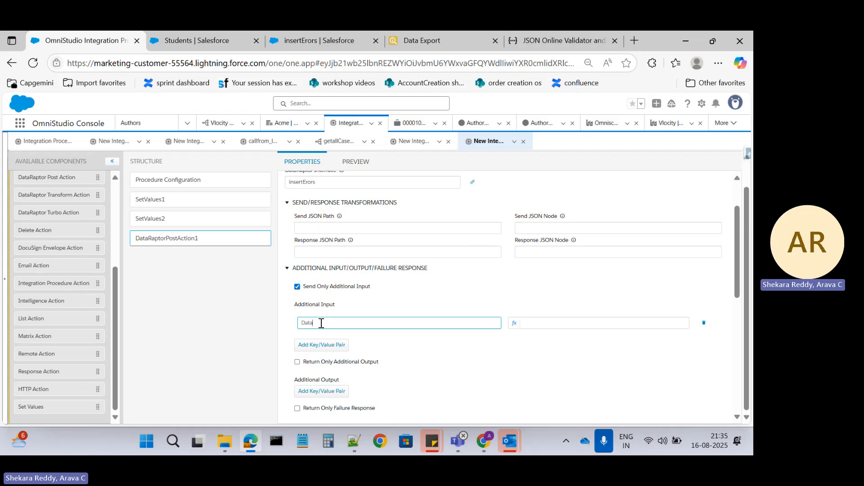
pyautogui.click(705, 324)
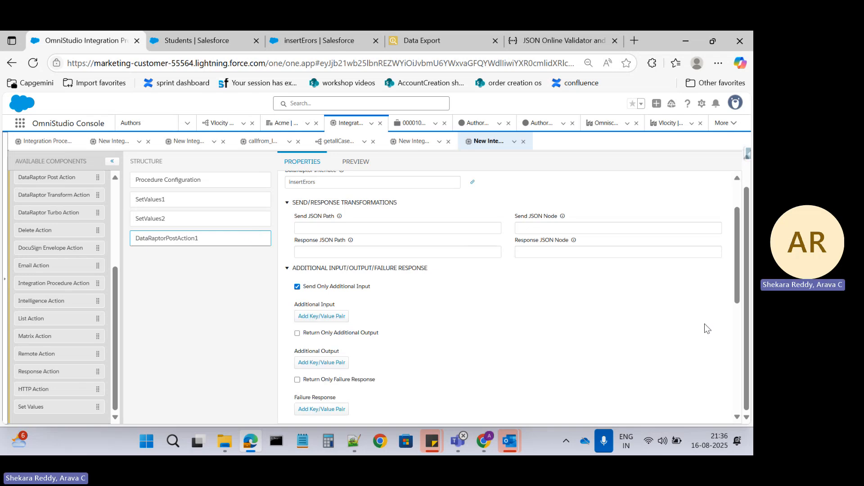
pyautogui.click(297, 287)
# Step: Copy the SetValues2 element name and set DataRaptorPostAction1's Send JSON Path to SetValues2:Data
pyautogui.click(324, 228)
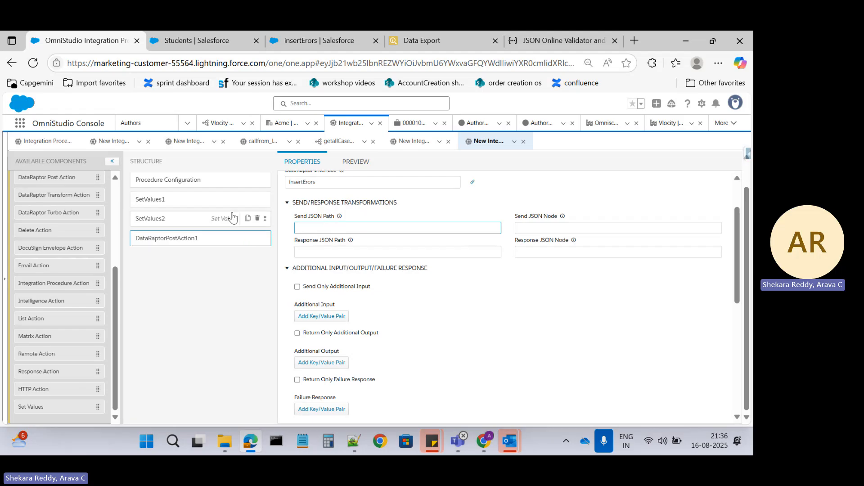
pyautogui.click(152, 225)
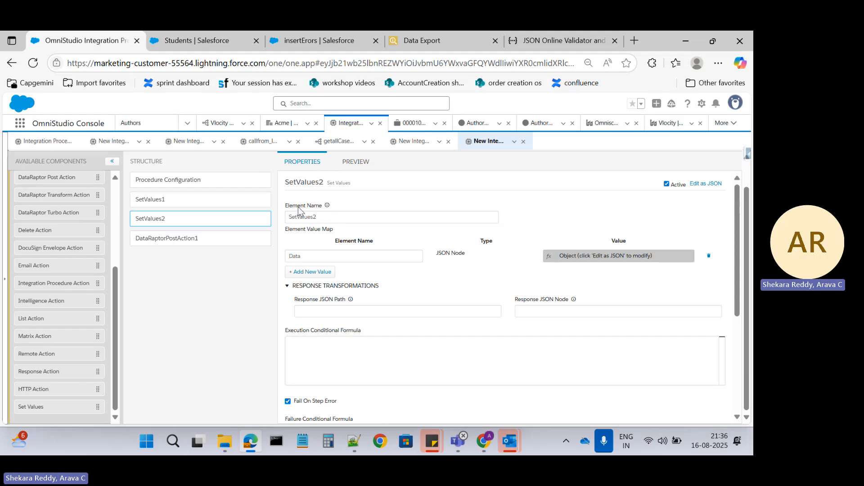
pyautogui.doubleClick(301, 216)
pyautogui.hotkey('ctrl', 'c')
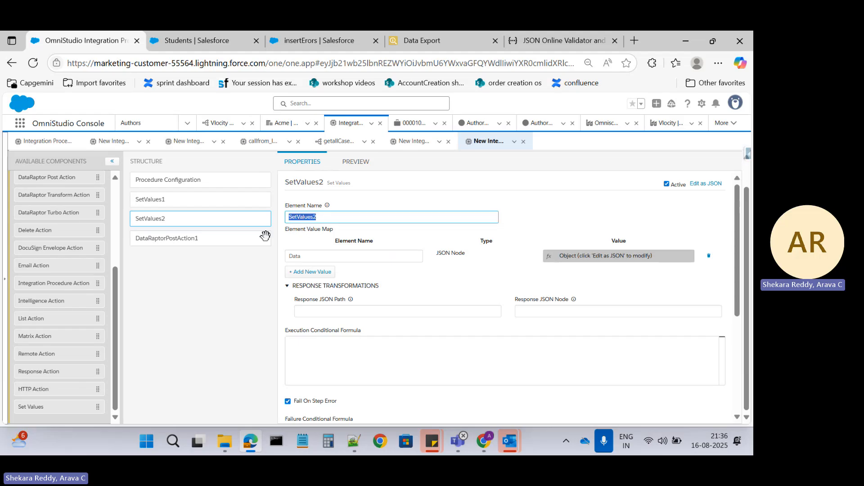
pyautogui.click(150, 220)
pyautogui.click(195, 238)
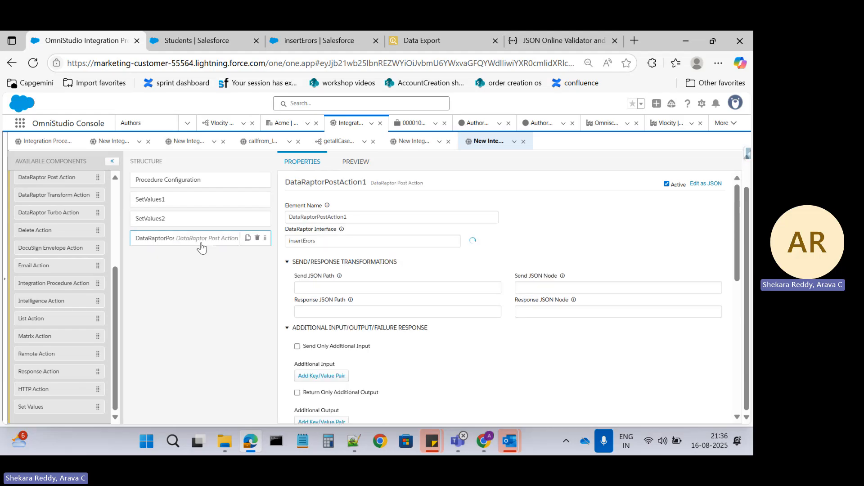
pyautogui.click(316, 286)
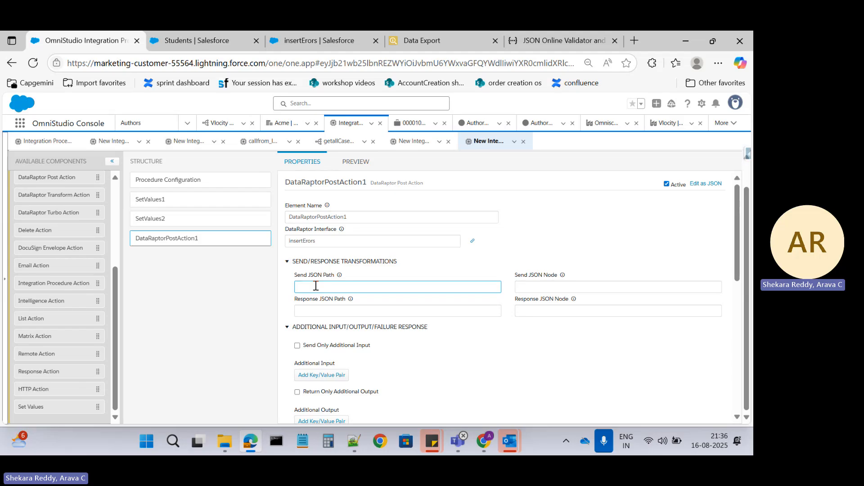
pyautogui.hotkey('ctrl', 'v')
pyautogui.write(':Data')
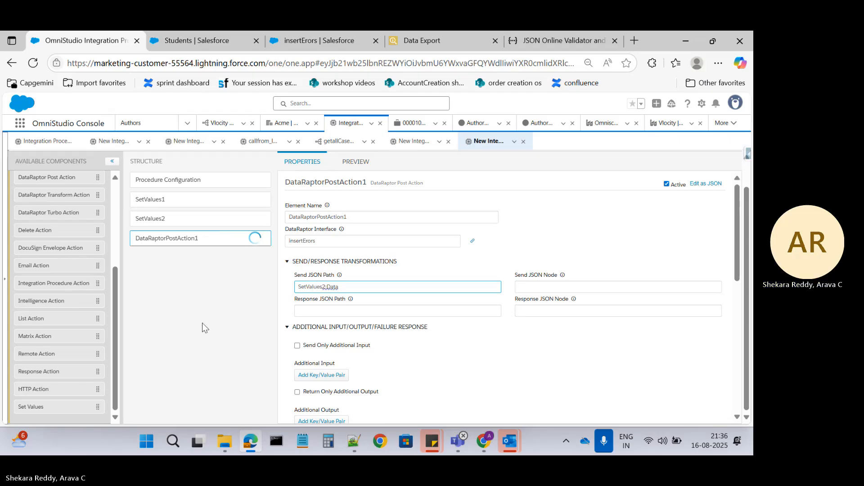
pyautogui.click(155, 220)
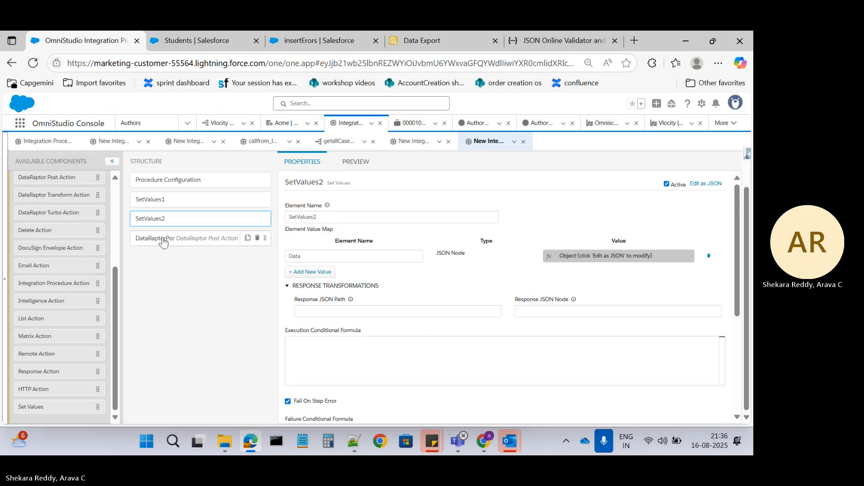
pyautogui.click(193, 237)
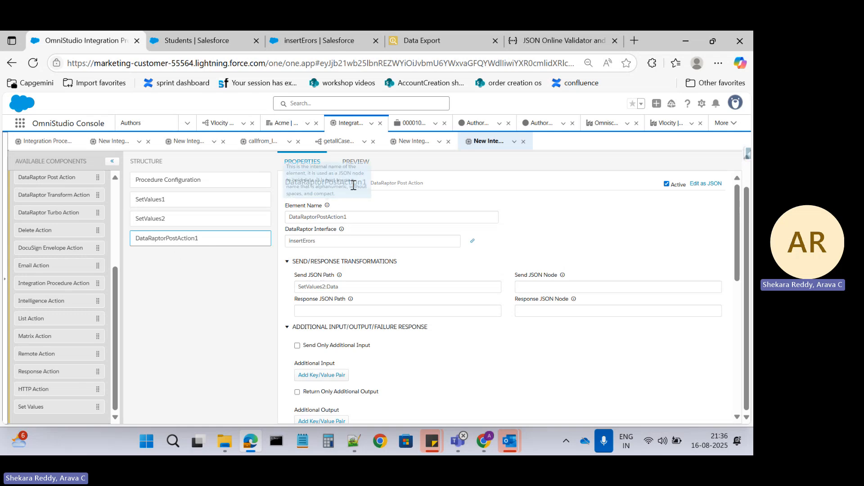
# Step: Execute the procedure again in preview and examine the Input node in the DataRaptorPostAction1Debug output
pyautogui.click(357, 162)
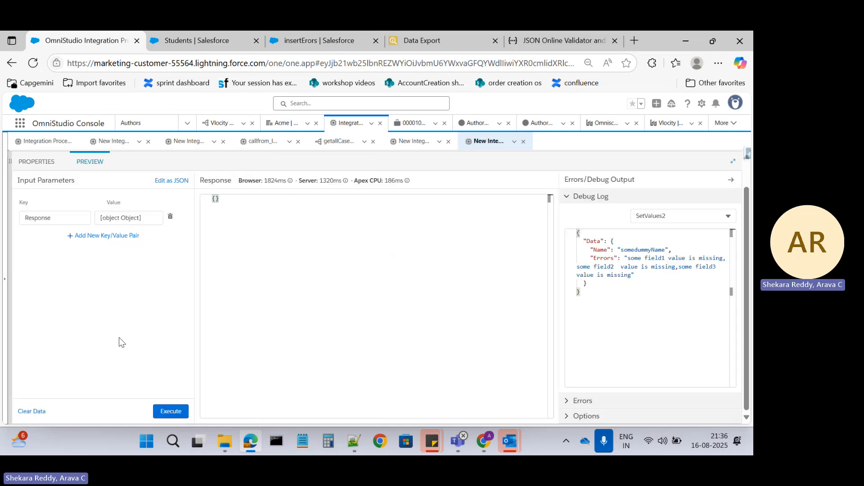
pyautogui.click(181, 412)
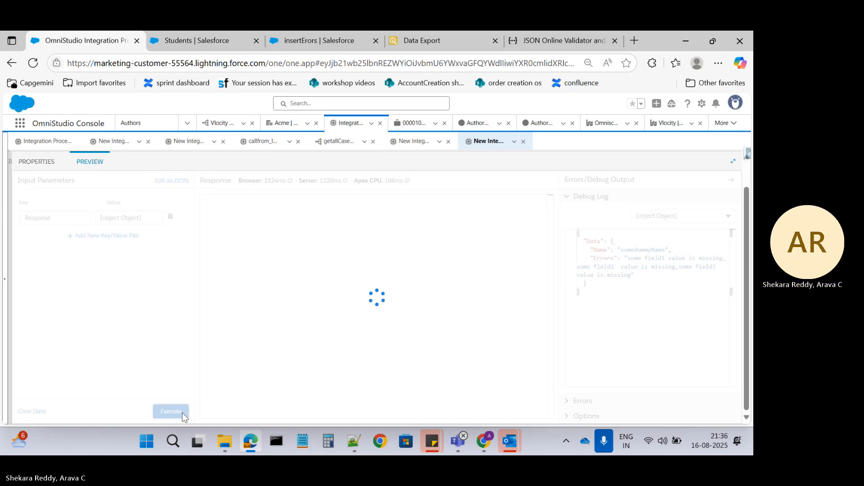
pyautogui.click(671, 216)
pyautogui.scroll(-1, 671, 296)
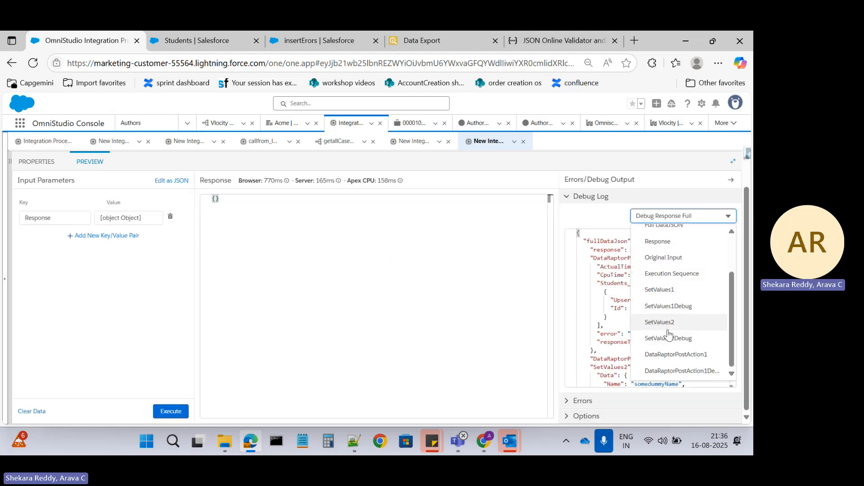
pyautogui.click(667, 372)
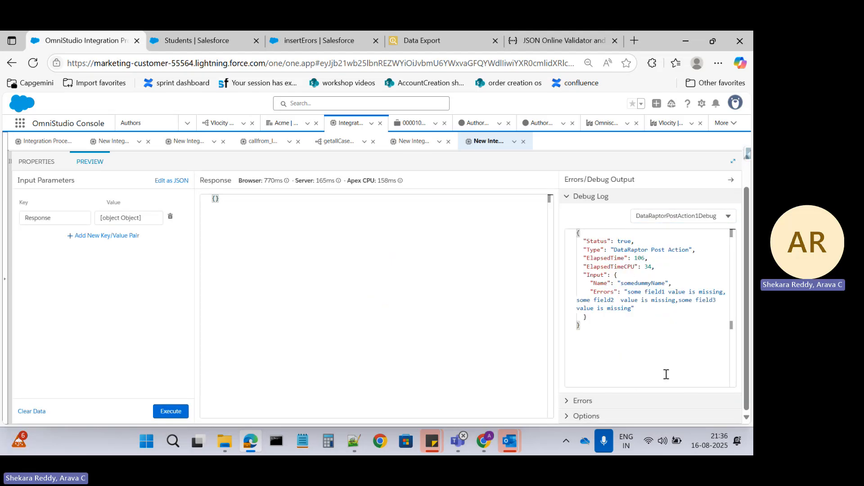
pyautogui.doubleClick(598, 275)
pyautogui.moveTo(615, 275); pyautogui.dragTo(611, 317)
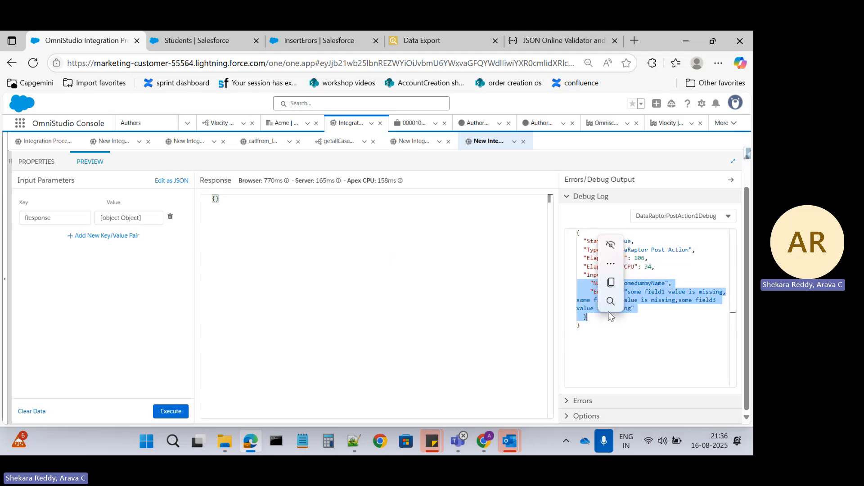
pyautogui.click(647, 339)
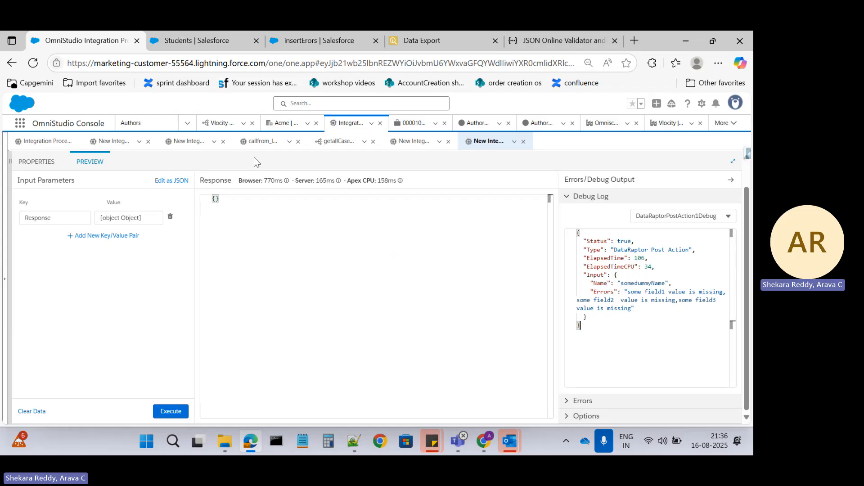
# Step: Set DataRaptorPostAction1's Send JSON Node to Data and execute the procedure in preview
pyautogui.click(38, 163)
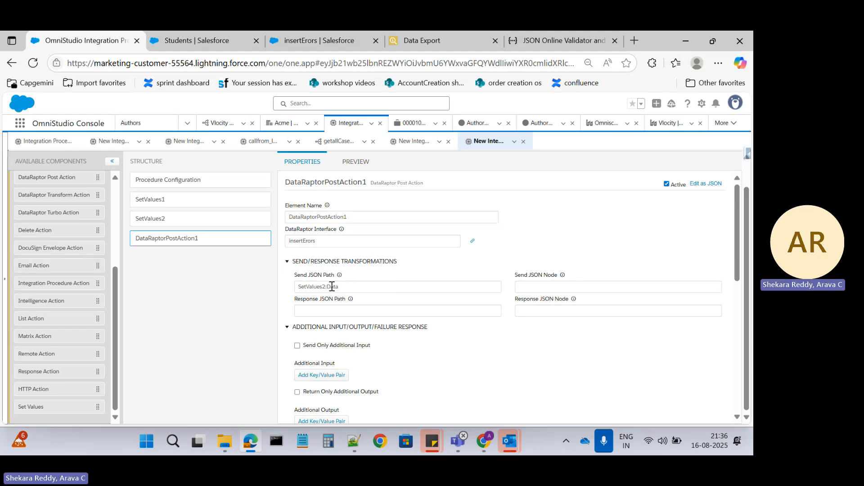
pyautogui.click(550, 288)
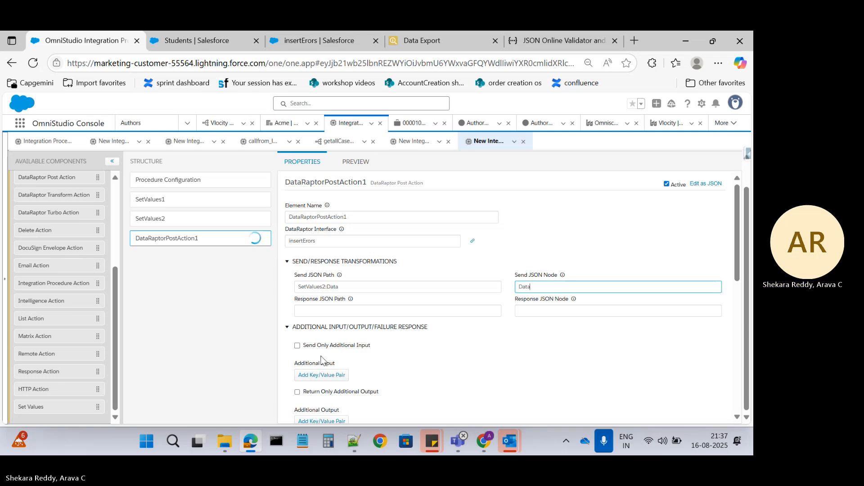
pyautogui.click(356, 166)
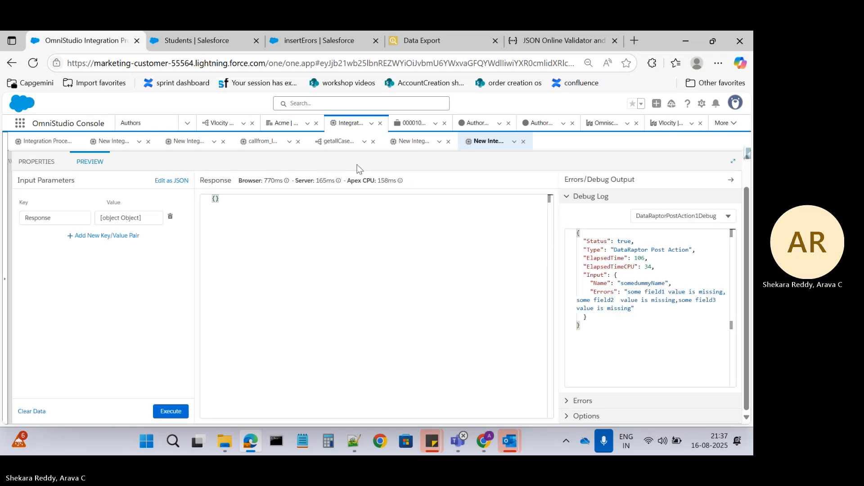
pyautogui.click(176, 412)
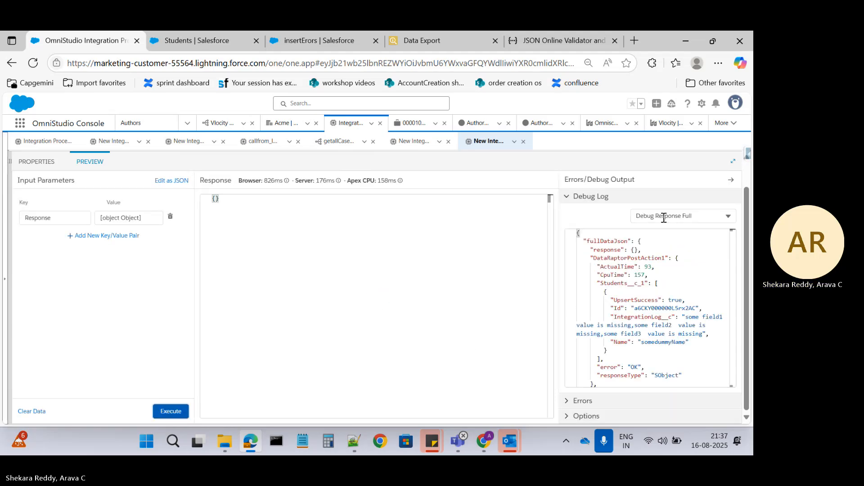
pyautogui.click(662, 217)
pyautogui.scroll(-2, 671, 288)
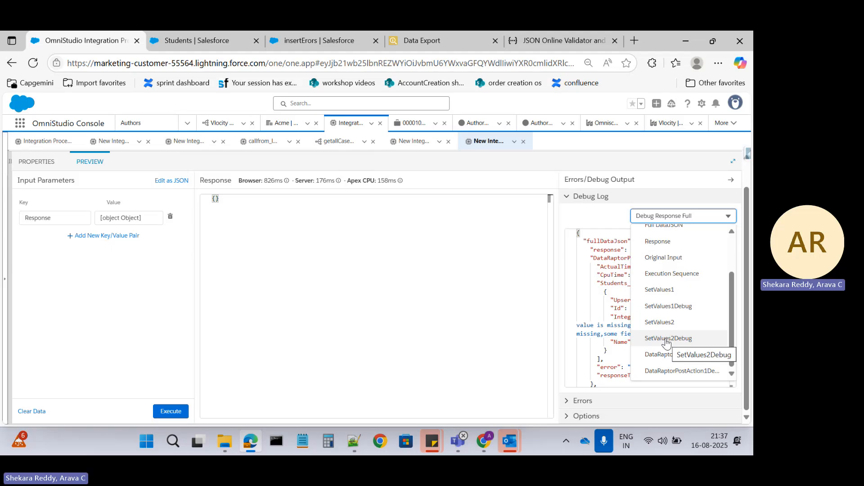
pyautogui.click(594, 293)
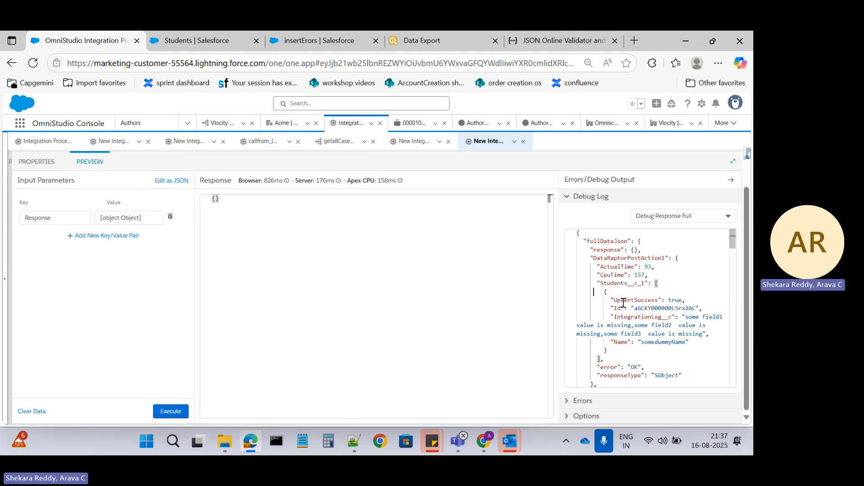
# Step: Rerun the Students__c query in Data Export and examine the somedummyName record's Name and IntegrationLog__c values
pyautogui.click(460, 36)
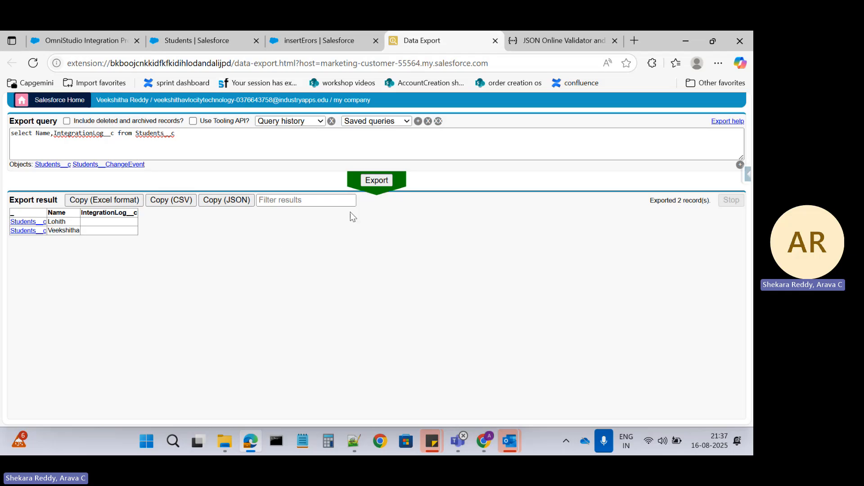
pyautogui.click(376, 181)
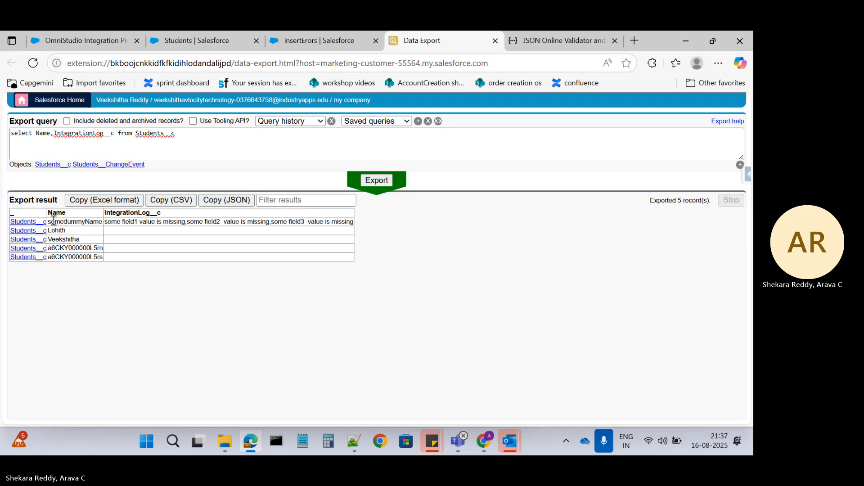
pyautogui.moveTo(51, 222); pyautogui.dragTo(124, 222)
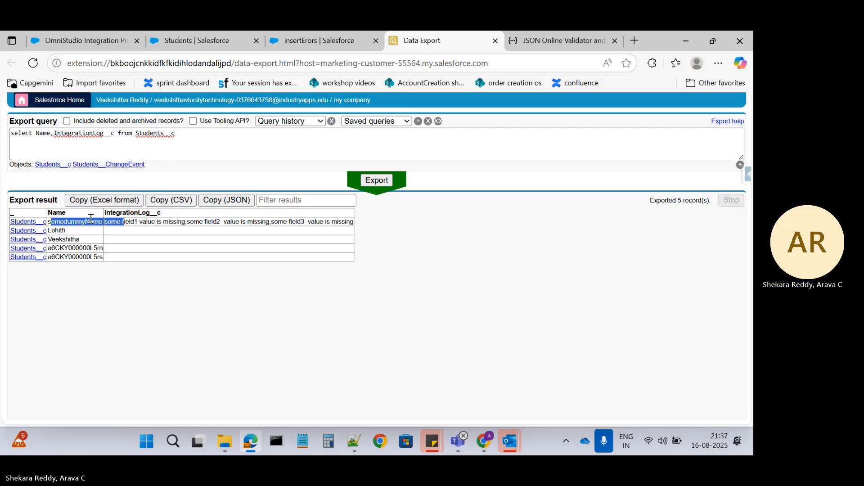
pyautogui.moveTo(205, 222); pyautogui.dragTo(223, 222)
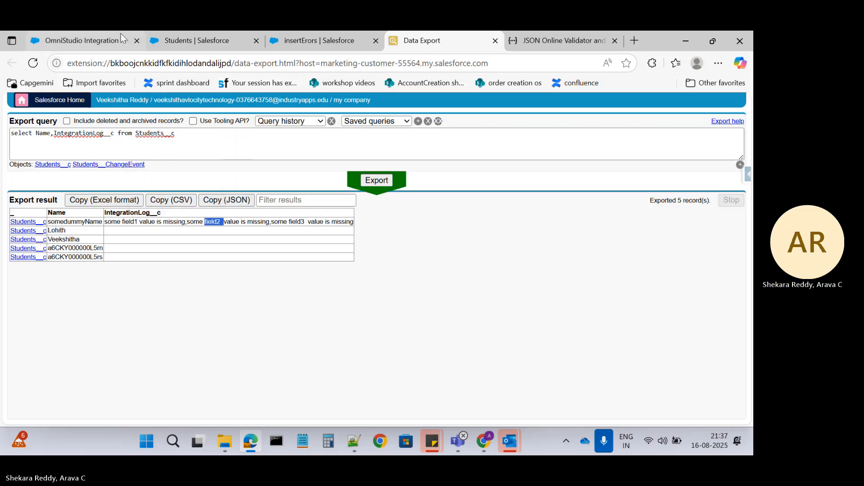
# Step: Return to the procedure preview and examine the Data node under Input in the DataRaptorPostAction1Debug output
pyautogui.click(85, 40)
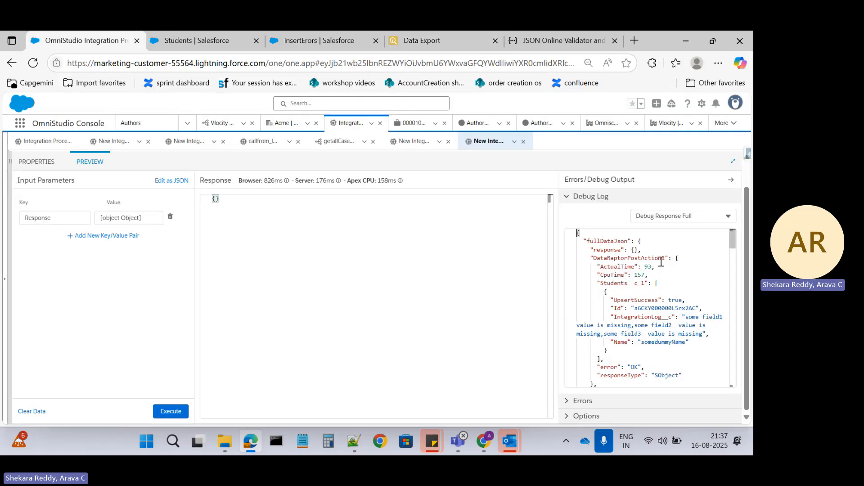
pyautogui.click(657, 214)
pyautogui.scroll(-1, 703, 318)
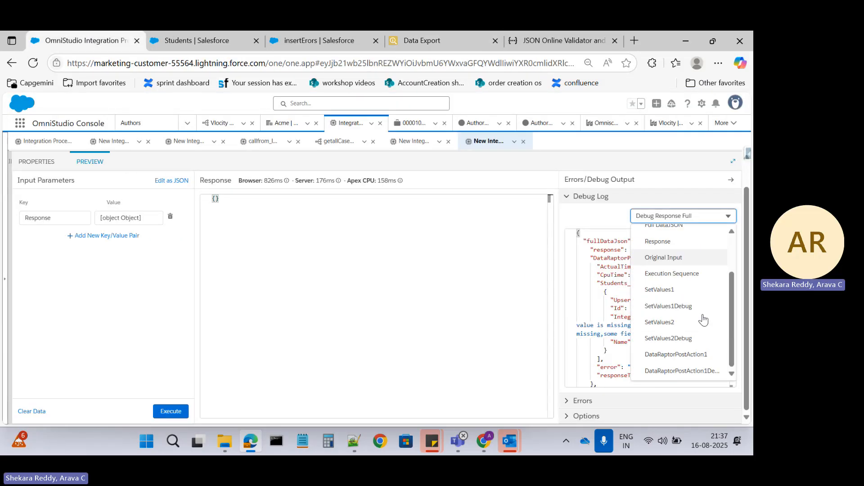
pyautogui.click(673, 378)
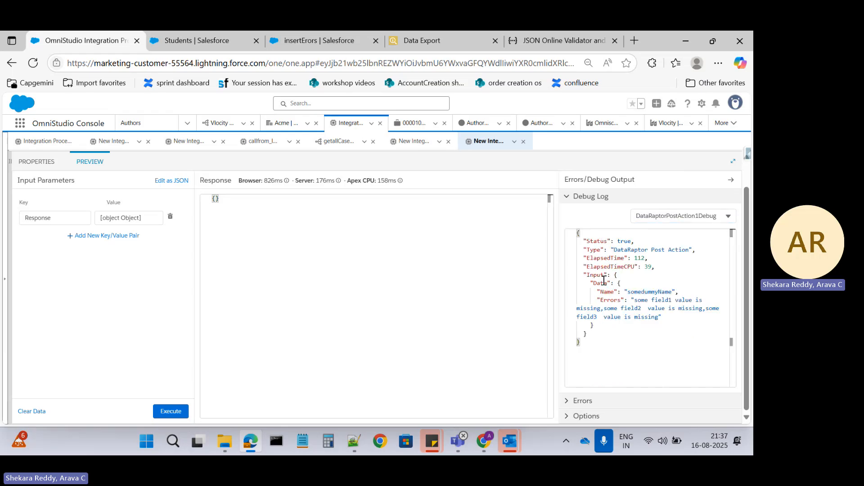
pyautogui.click(605, 284)
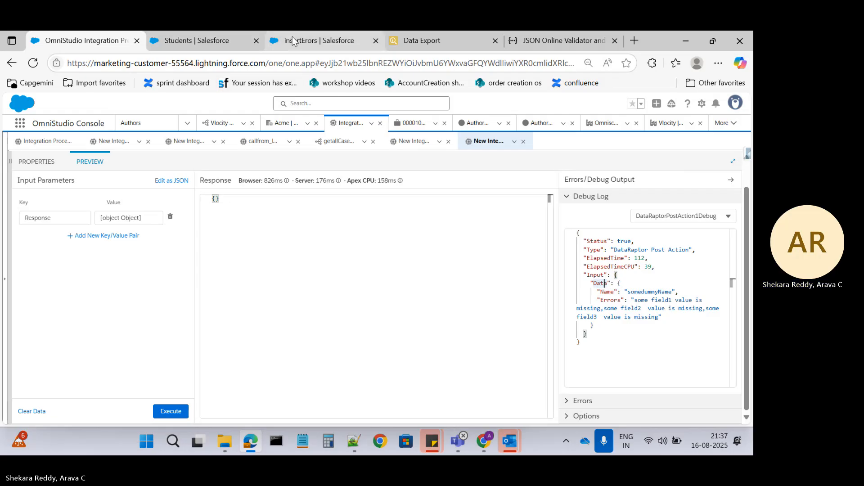
# Step: Compare the Data node in the insertErors input JSON with the Data node in the procedure's debug output
pyautogui.click(322, 40)
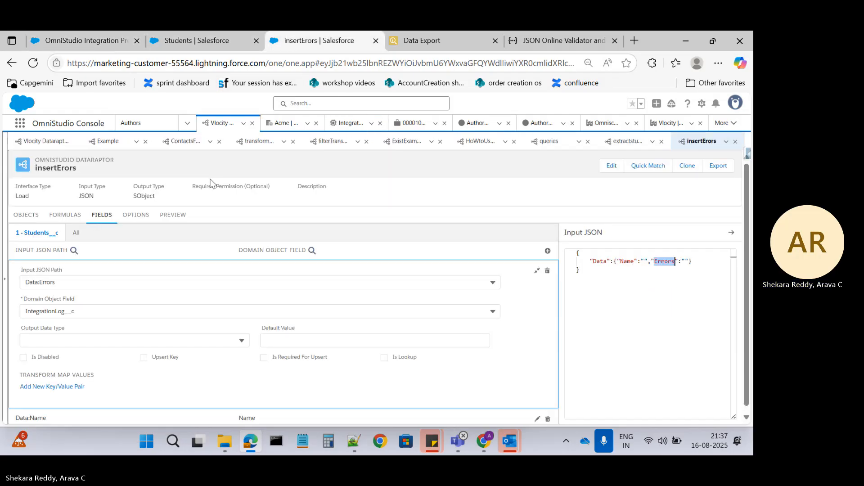
pyautogui.doubleClick(600, 261)
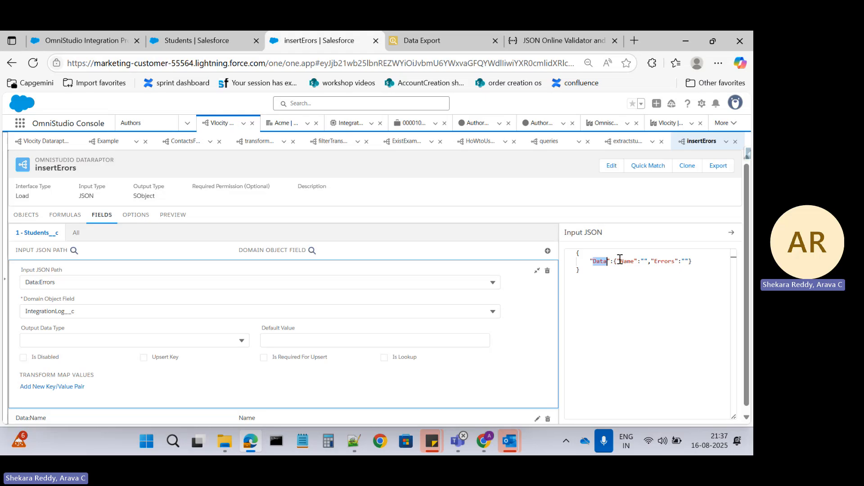
pyautogui.click(81, 40)
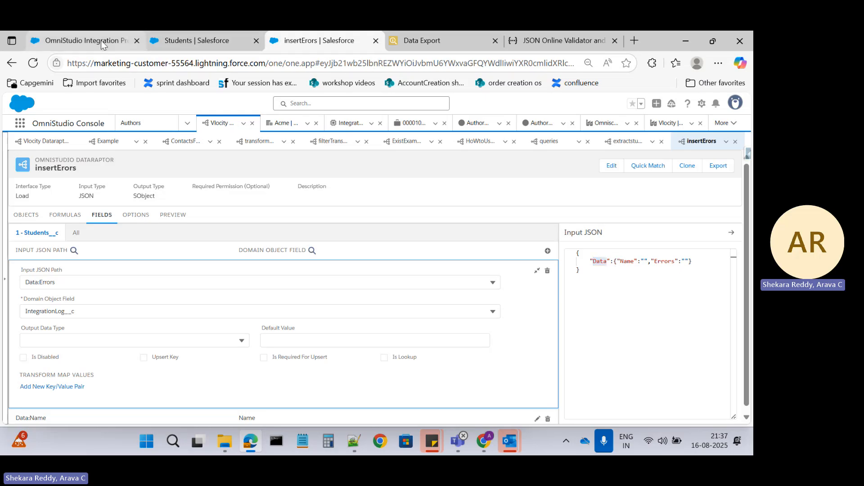
pyautogui.click(598, 283)
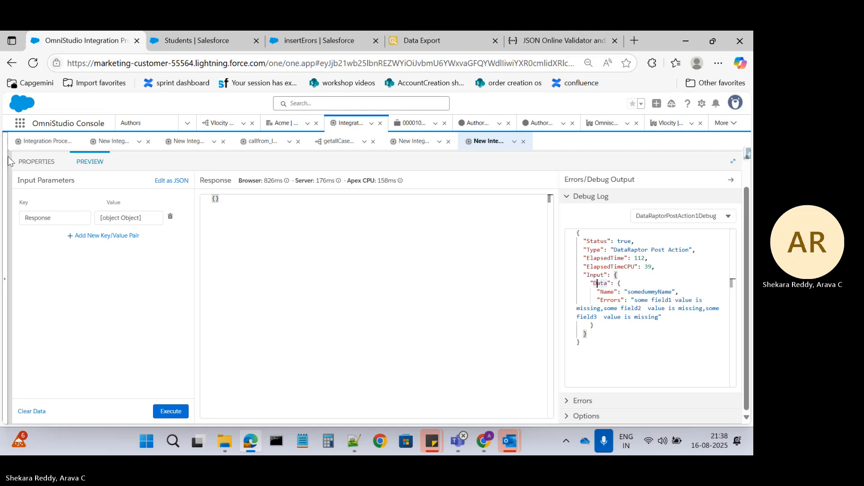
# Step: Review DataRaptorPostAction1's send settings and rerun the Students__c export query
pyautogui.click(36, 161)
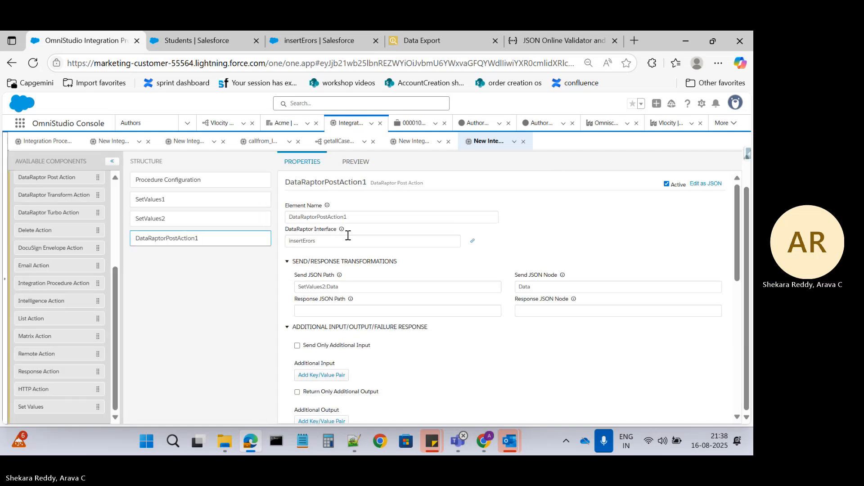
pyautogui.click(353, 166)
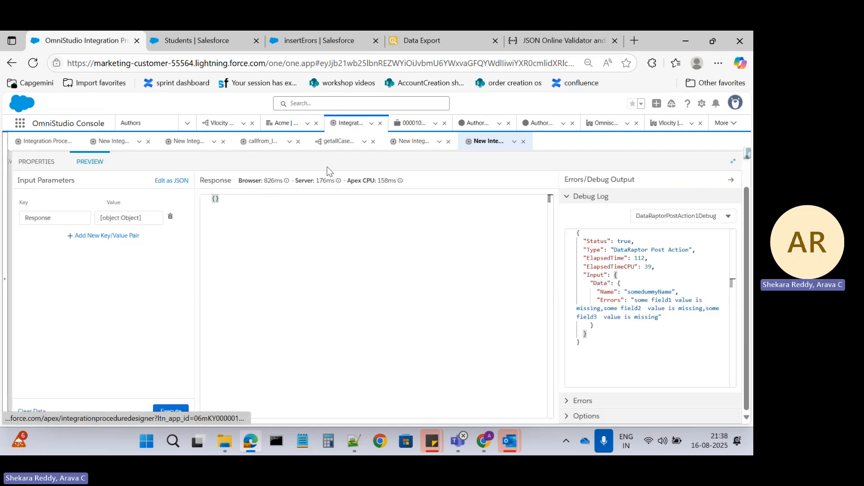
pyautogui.click(422, 41)
pyautogui.click(364, 179)
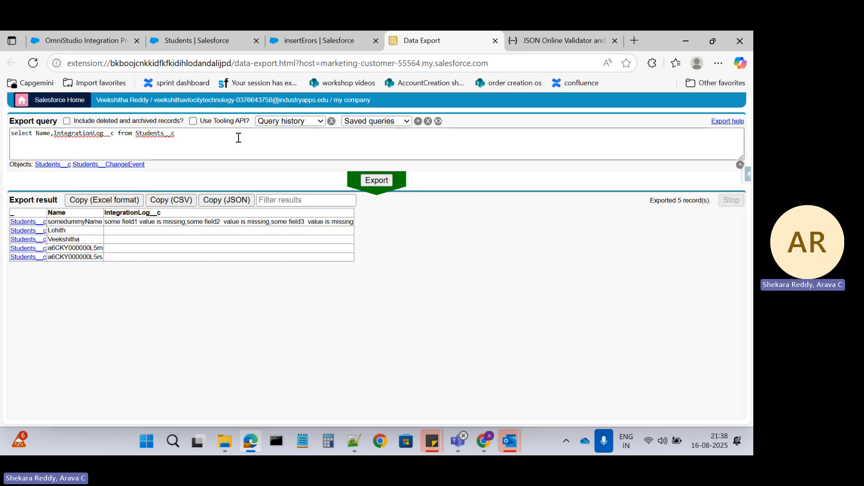
# Step: Execute the procedure once more in preview and re-export the Students__c records to check their IntegrationLog__c values
pyautogui.click(98, 41)
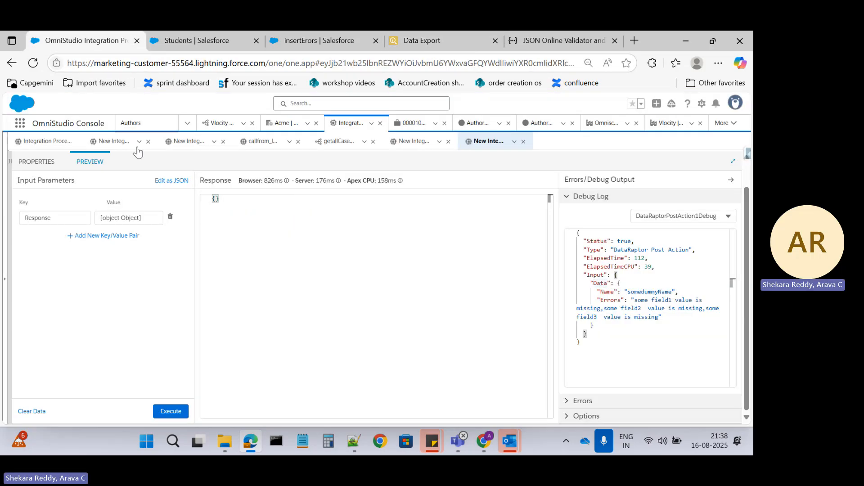
pyautogui.click(171, 412)
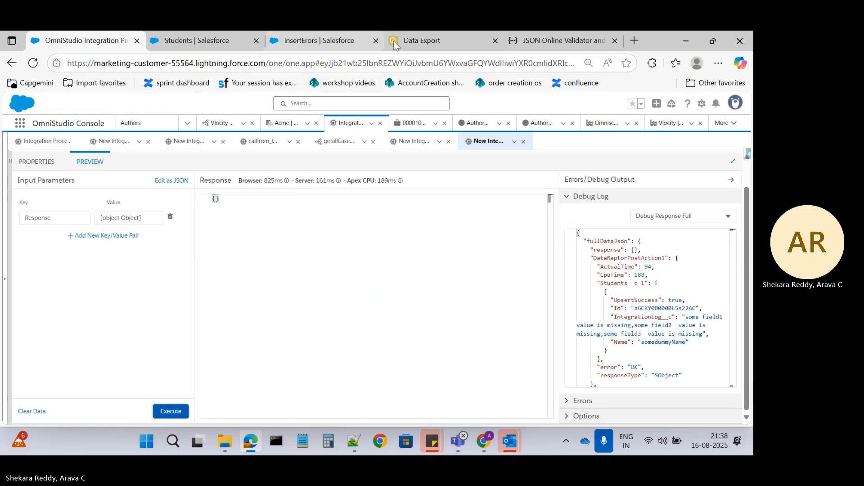
pyautogui.click(419, 40)
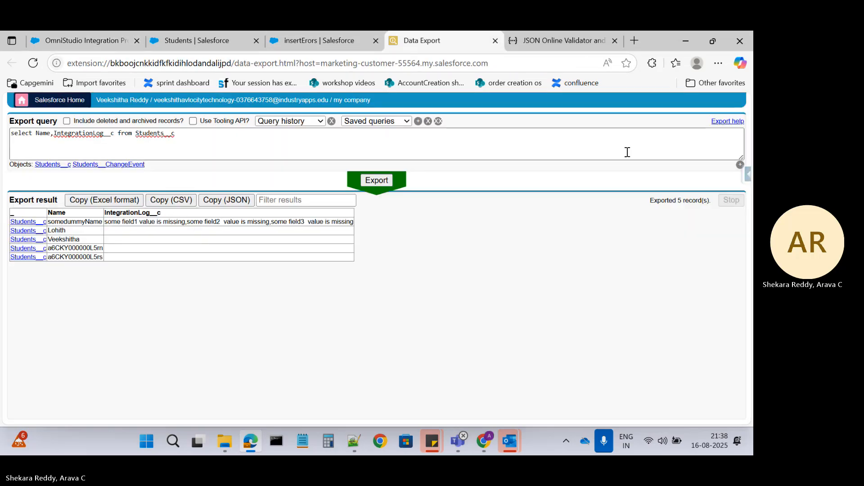
pyautogui.click(382, 181)
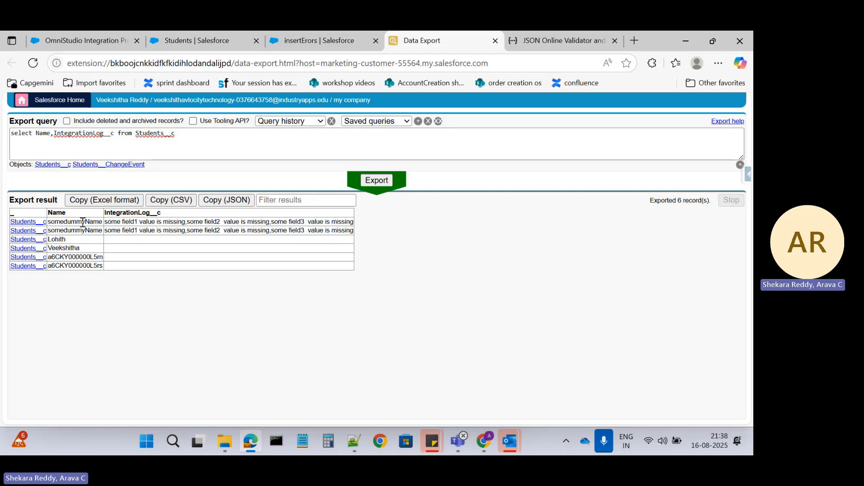
pyautogui.moveTo(130, 222); pyautogui.dragTo(297, 222)
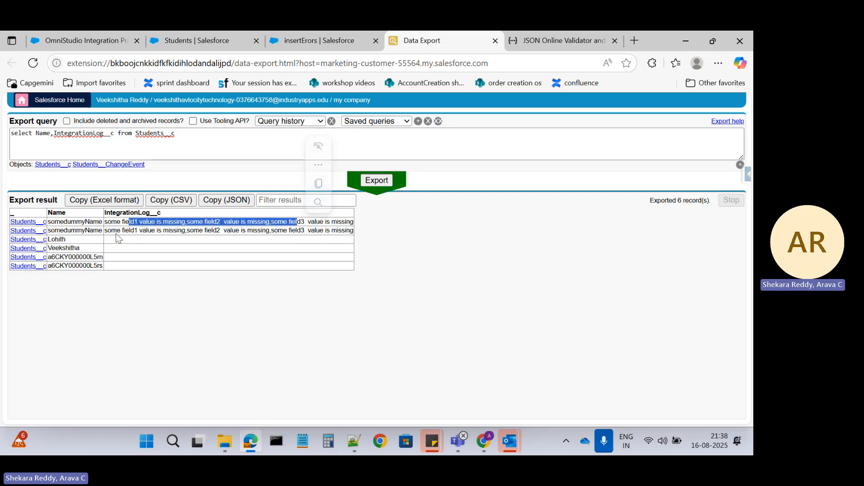
# Step: Review DataRaptorPostAction1's Send JSON Path and Node, and switch to the Chrome window showing the sktlAssetSync_ToSiebel Integration Procedure
pyautogui.click(82, 41)
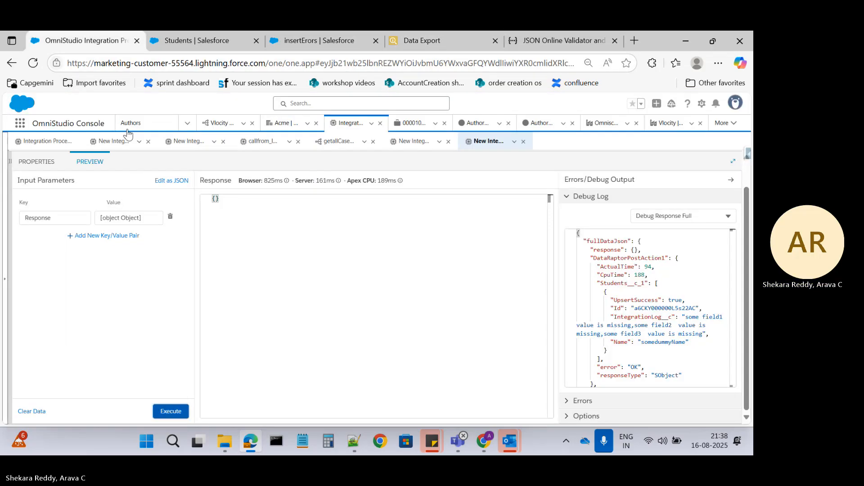
pyautogui.click(37, 162)
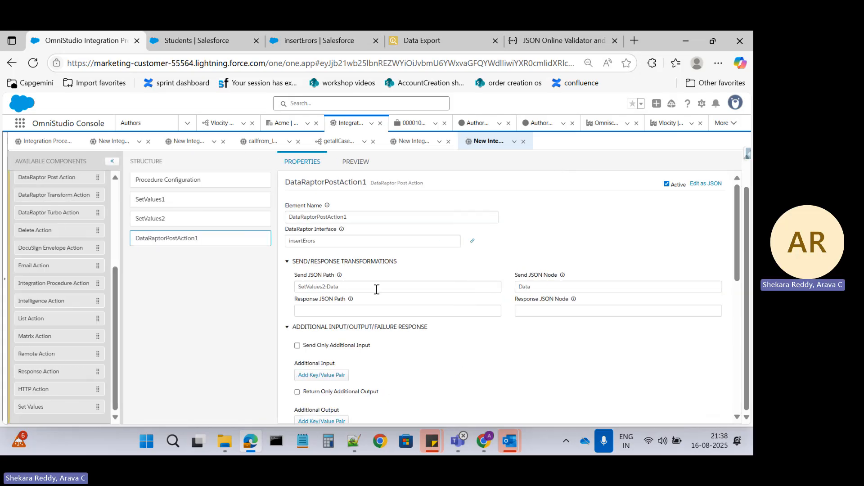
pyautogui.moveTo(488, 441)
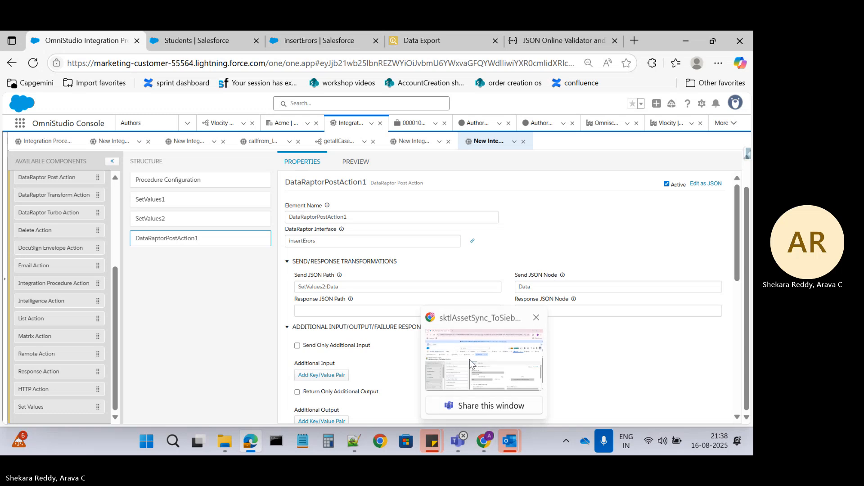
pyautogui.click(469, 359)
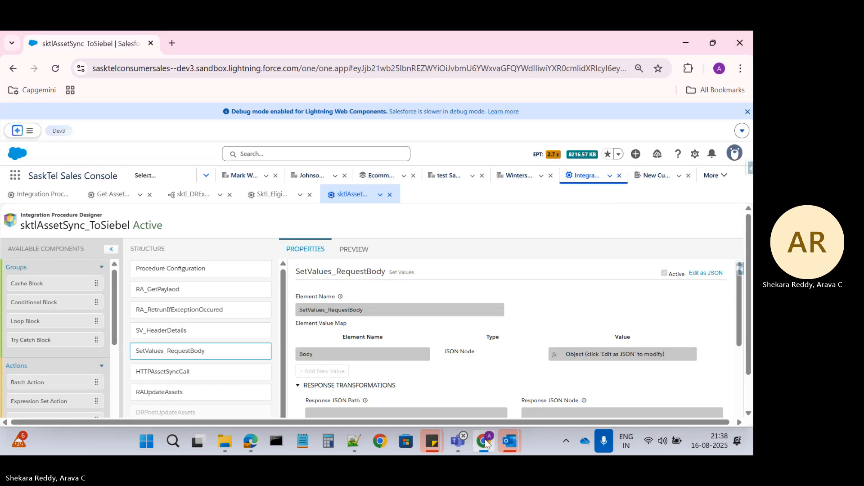